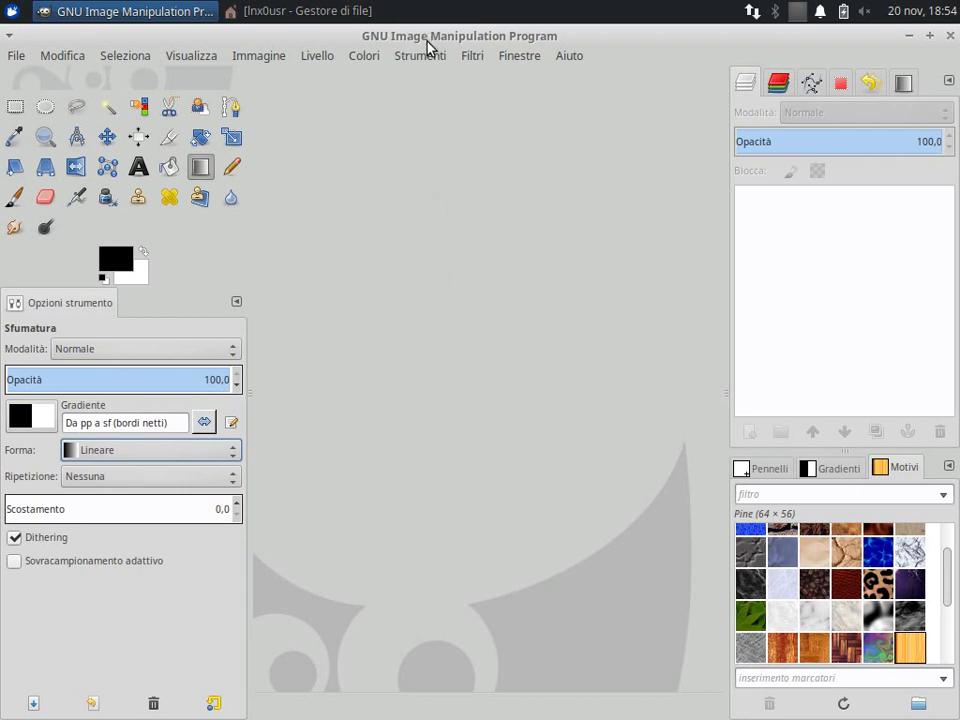
Open the transparent-background dachshund PNG as a new image and narrow the left panels.
click(16, 55)
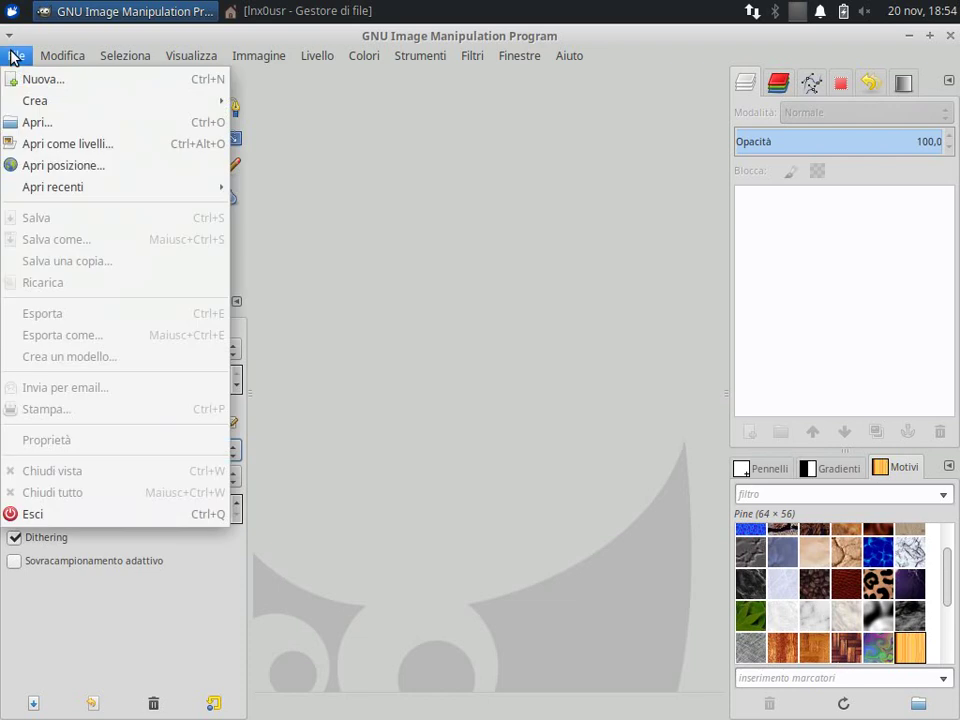
click(35, 121)
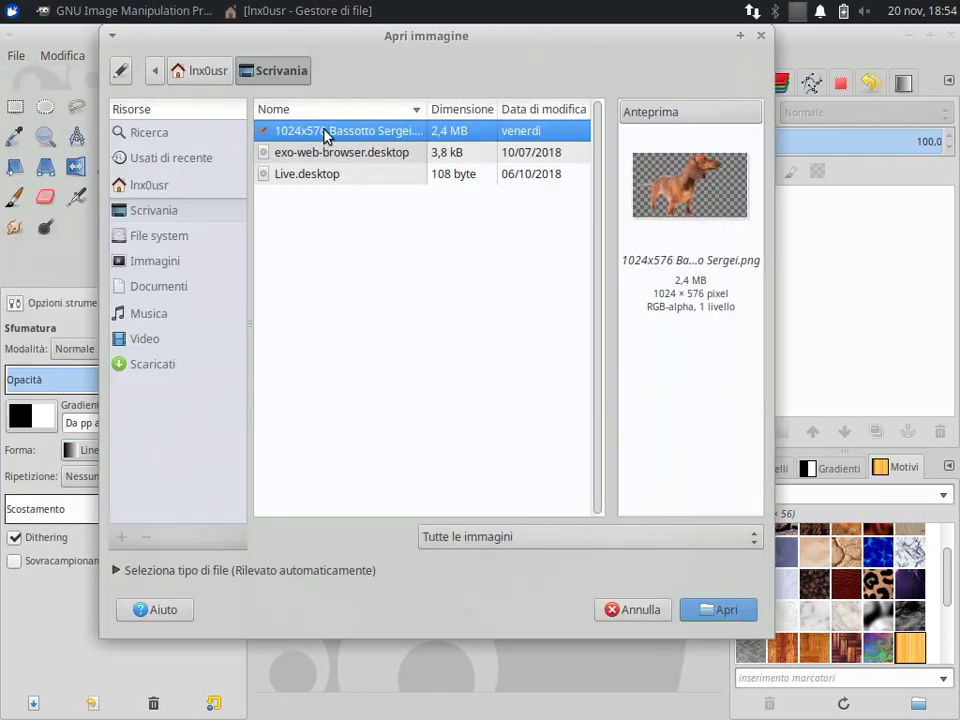
double_click(325, 136)
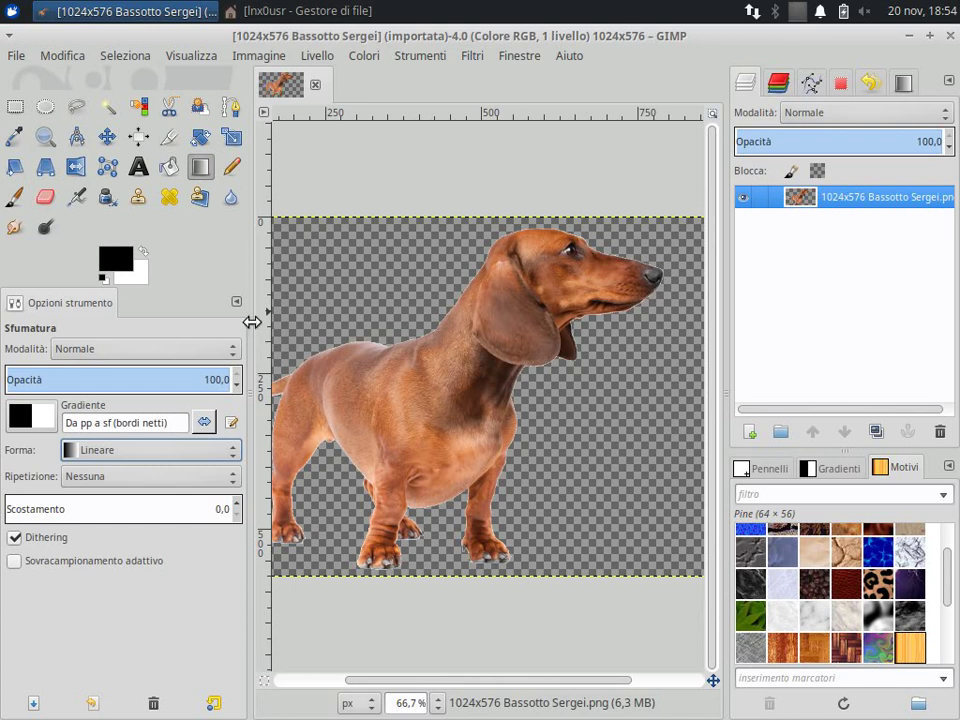
drag(251, 321, 165, 314)
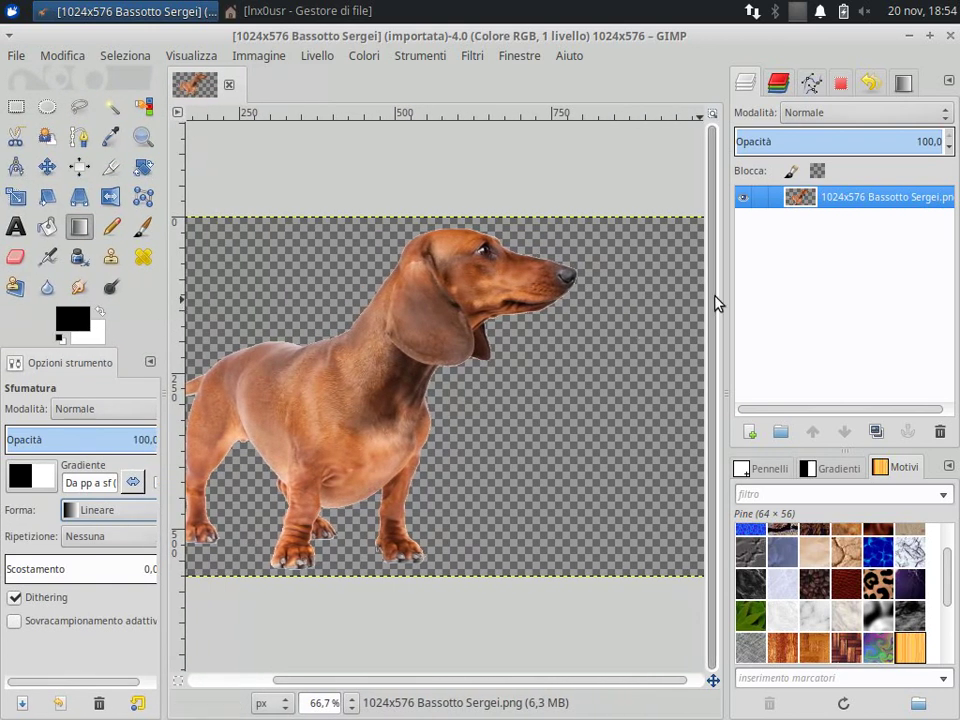
Shrink the side docks and scroll so the whole dachshund fits the canvas.
drag(724, 296, 814, 291)
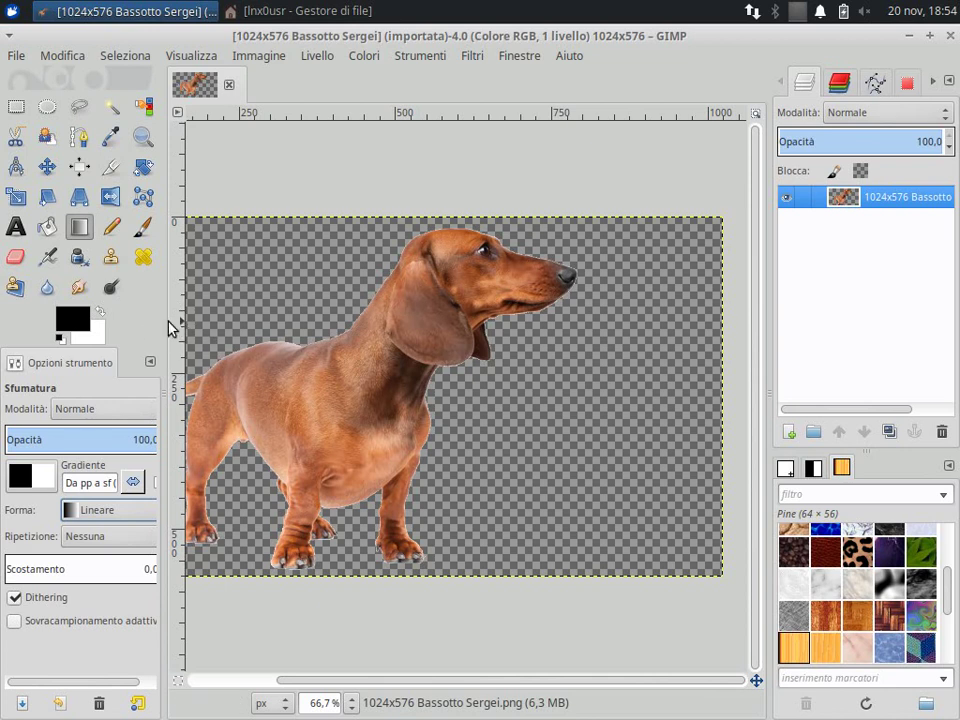
drag(164, 320, 129, 316)
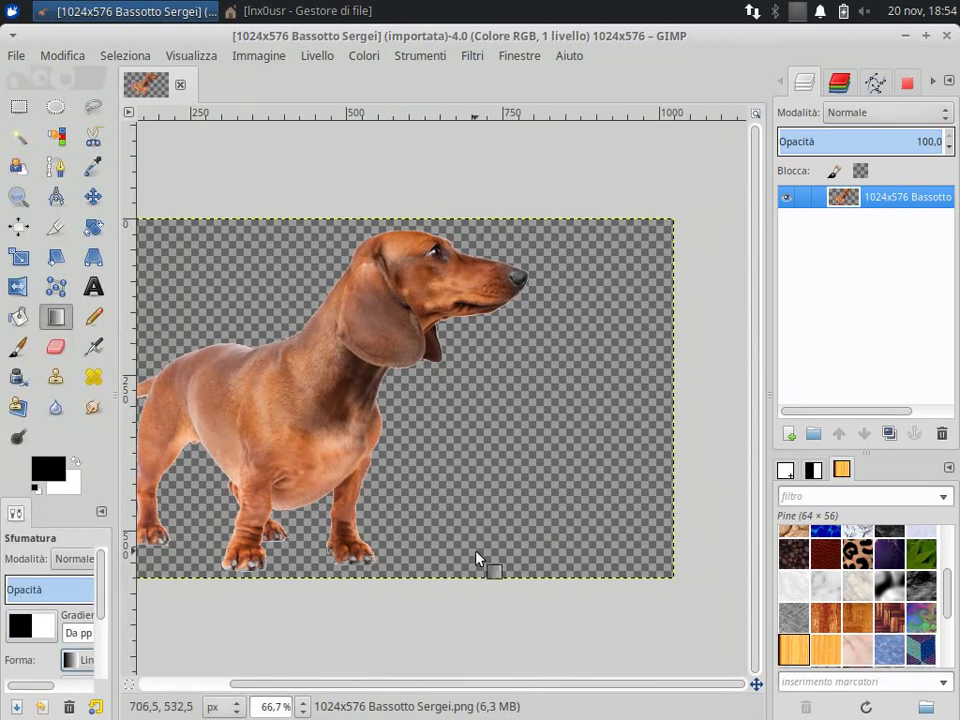
mouse_move(408, 678)
mouse_down()
mouse_move(335, 675)
mouse_move(355, 675)
mouse_up()
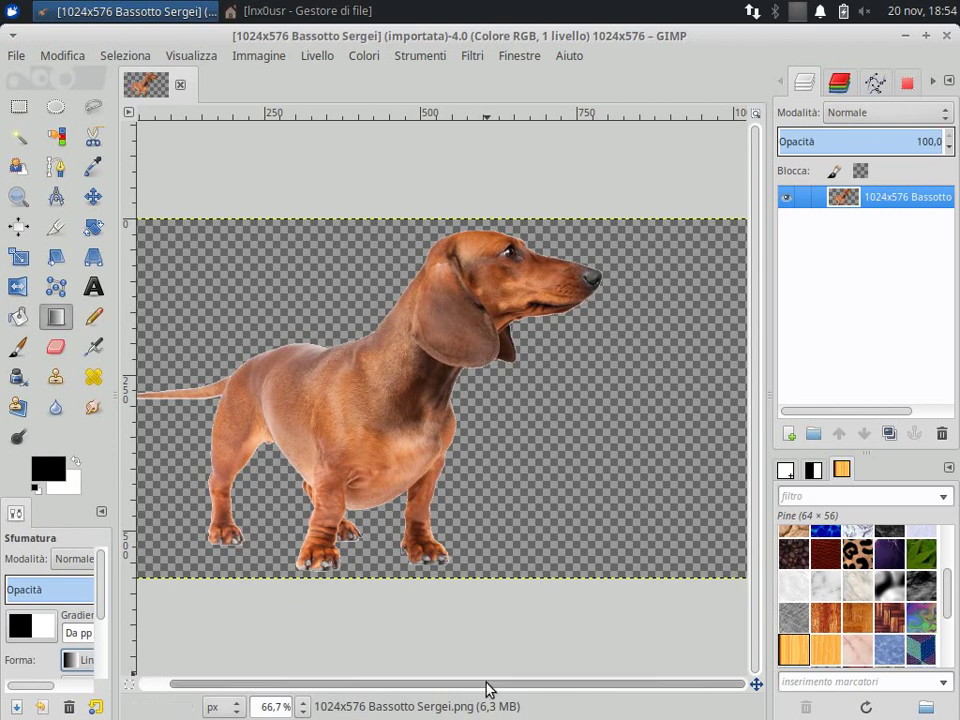
drag(489, 685, 447, 688)
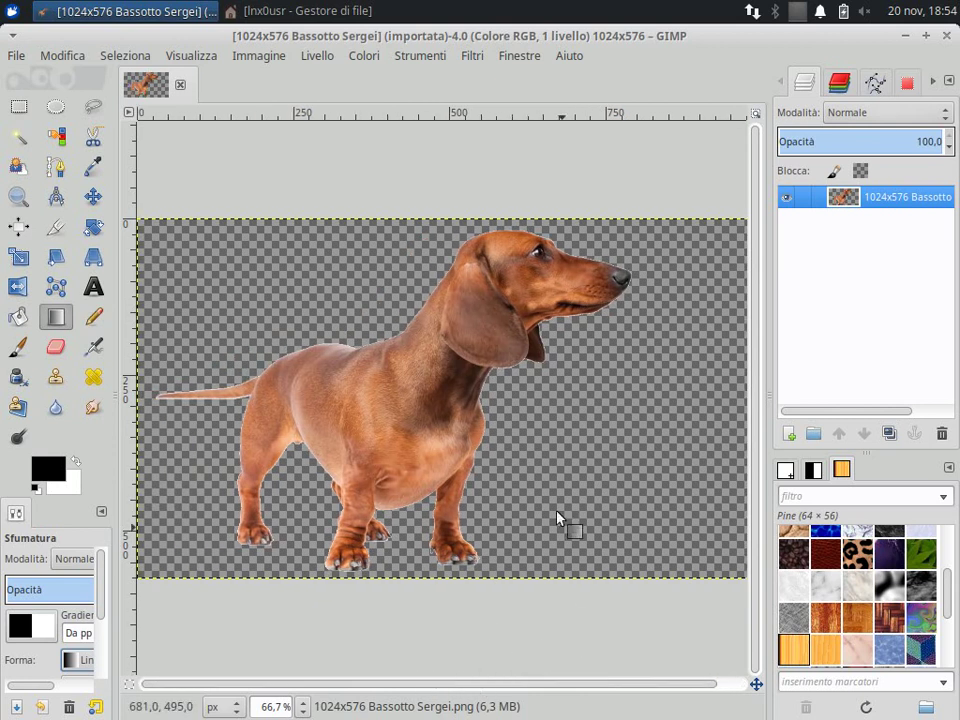
click(470, 55)
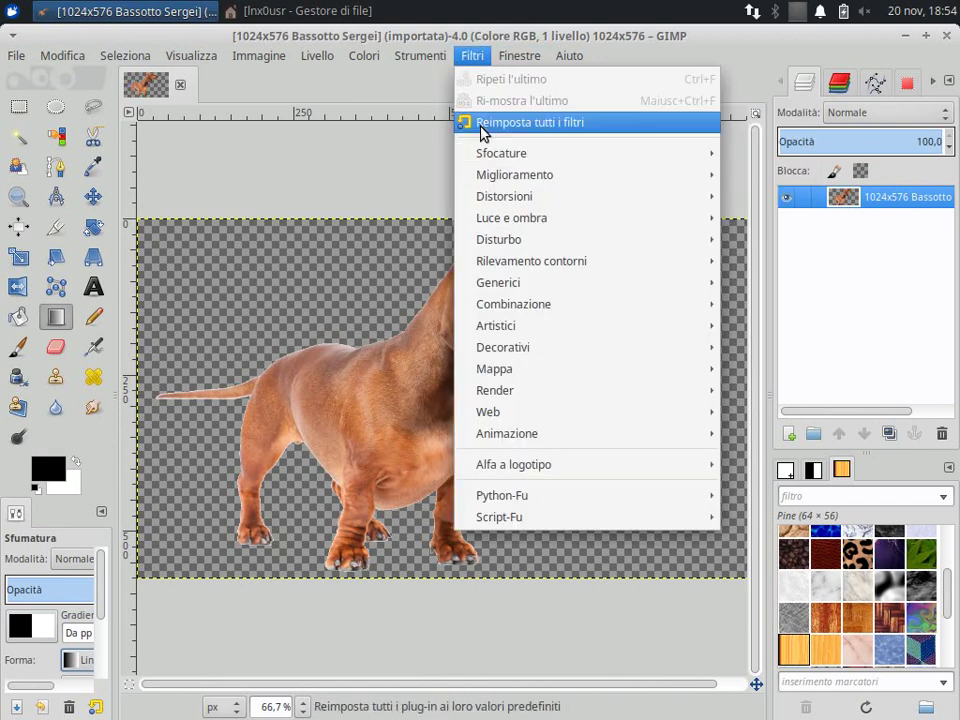
mouse_move(511, 218)
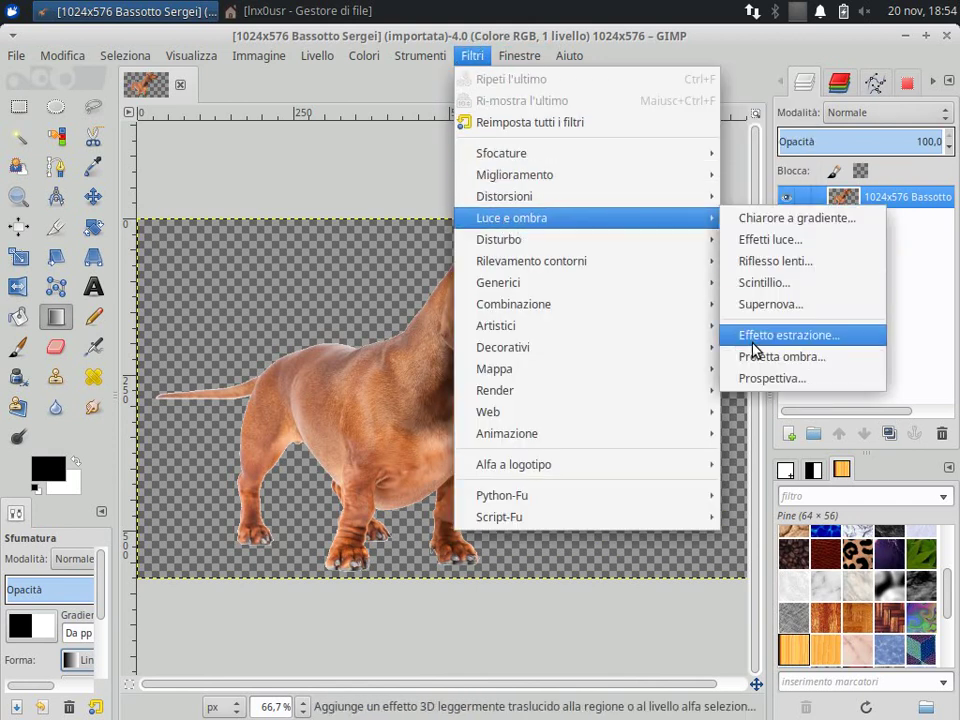
Apply a Drop Shadow with offset X -20, Y 50, blur 50, without canvas resizing.
click(766, 358)
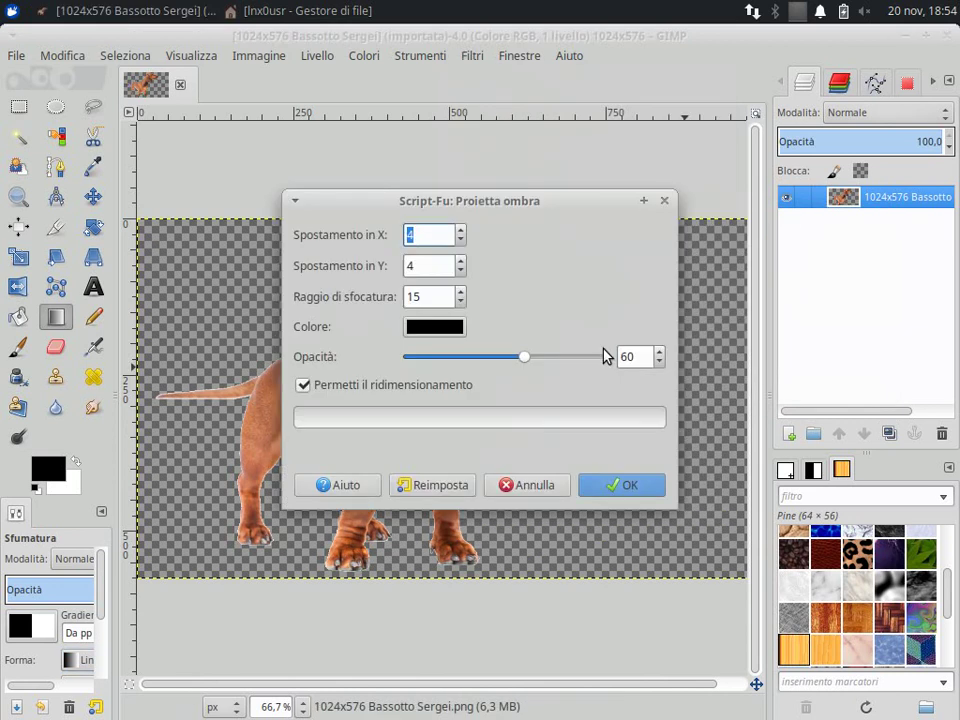
drag(540, 200, 570, 447)
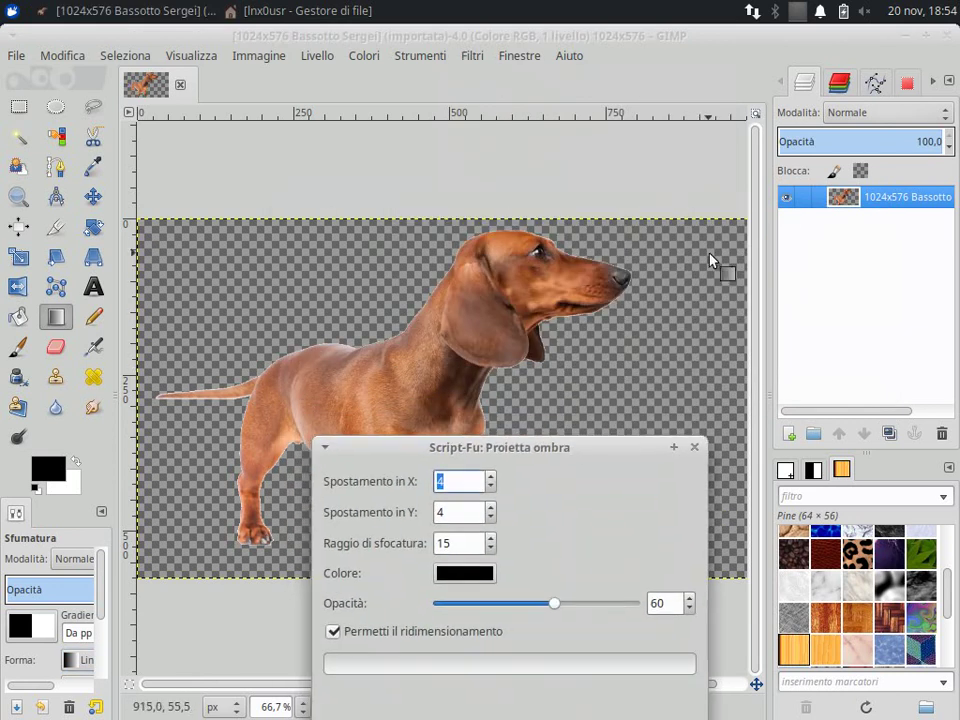
mouse_move(594, 453)
mouse_down()
mouse_move(677, 304)
mouse_move(729, 316)
mouse_up()
text(-20)
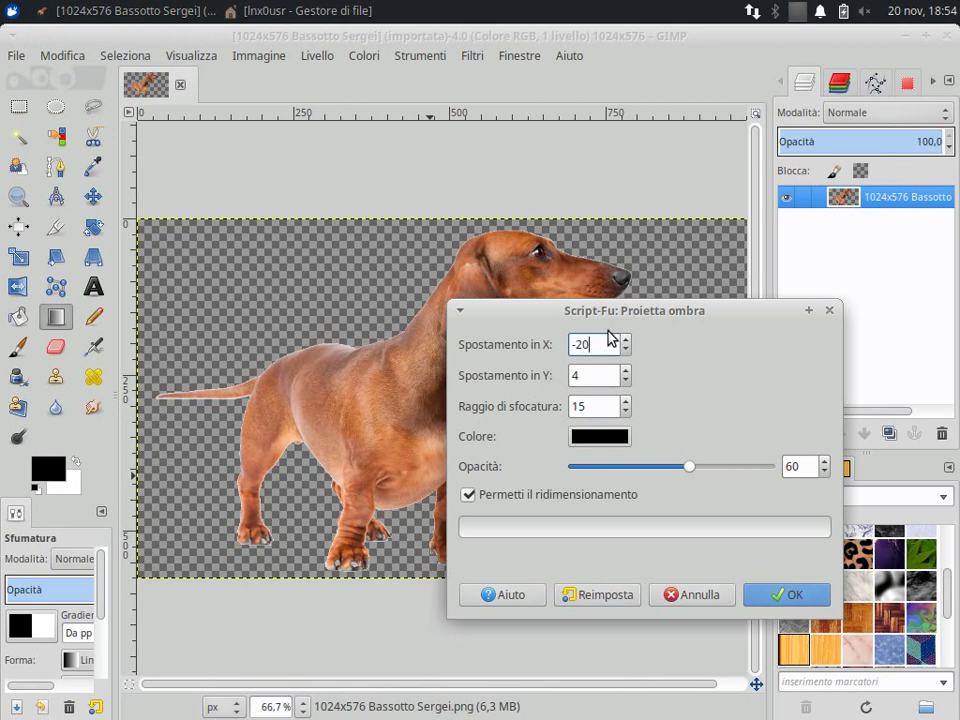
double_click(590, 380)
text(50)
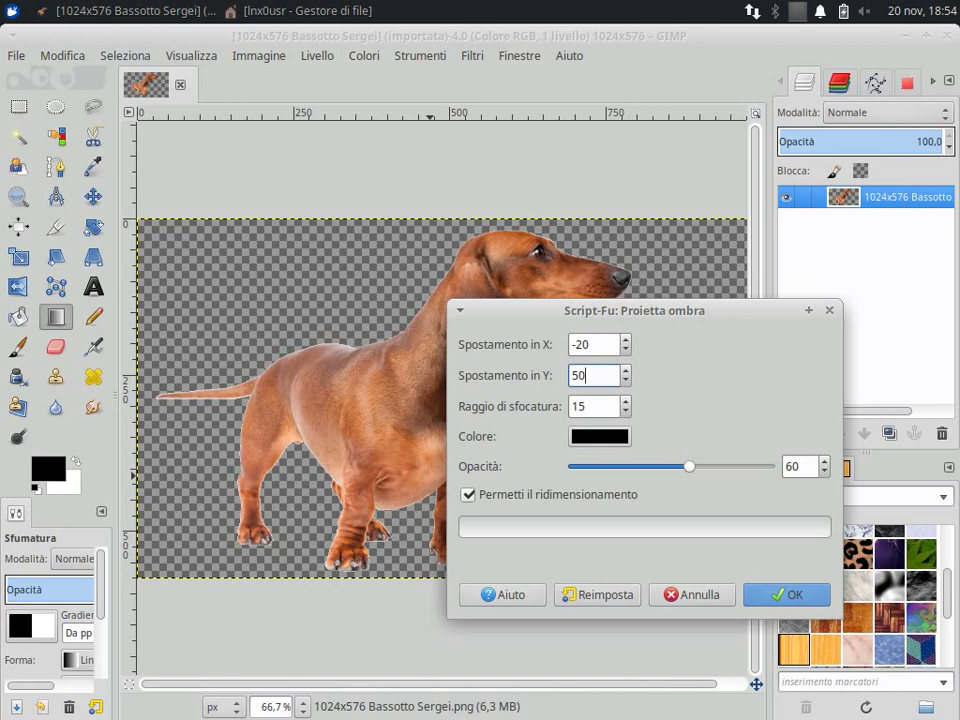
key(Tab)
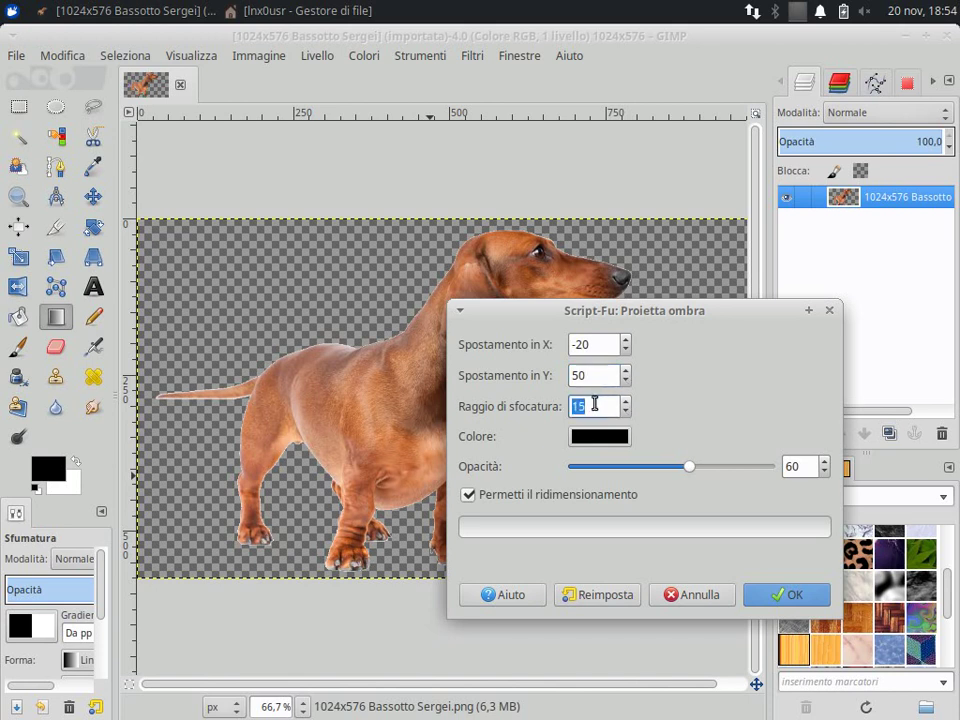
text(5)
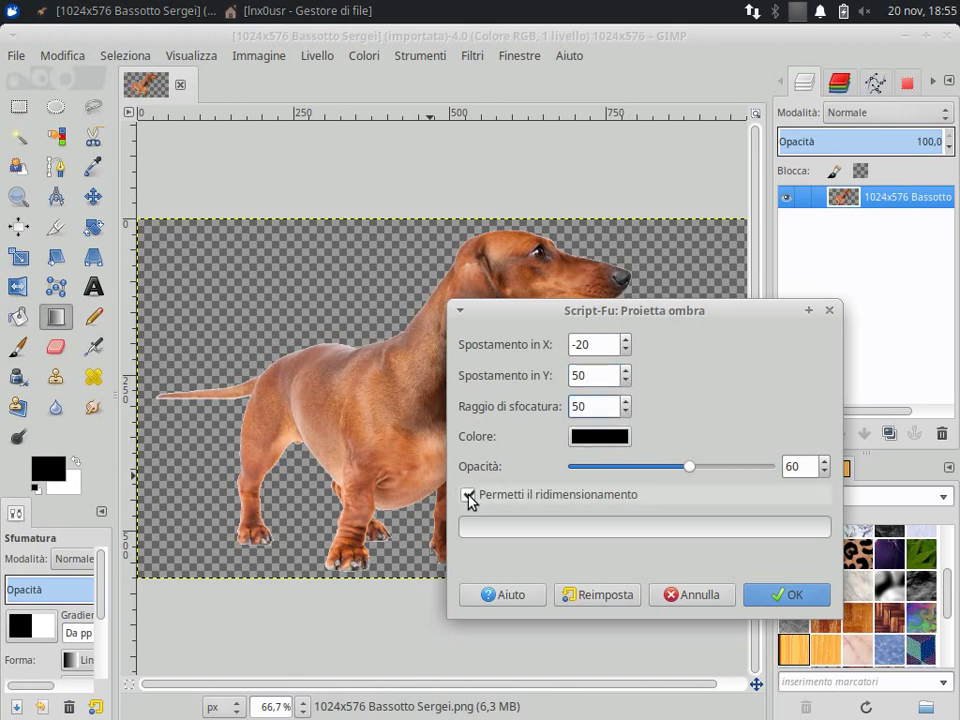
drag(561, 317, 554, 274)
click(462, 451)
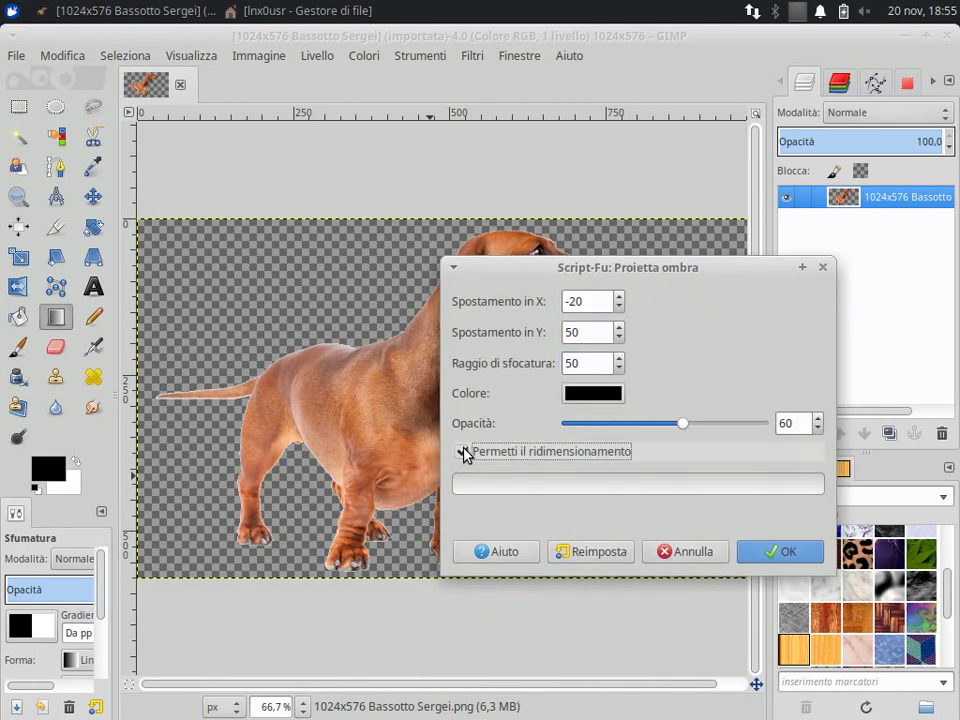
mouse_move(661, 270)
mouse_down()
mouse_move(623, 308)
mouse_move(621, 239)
mouse_up()
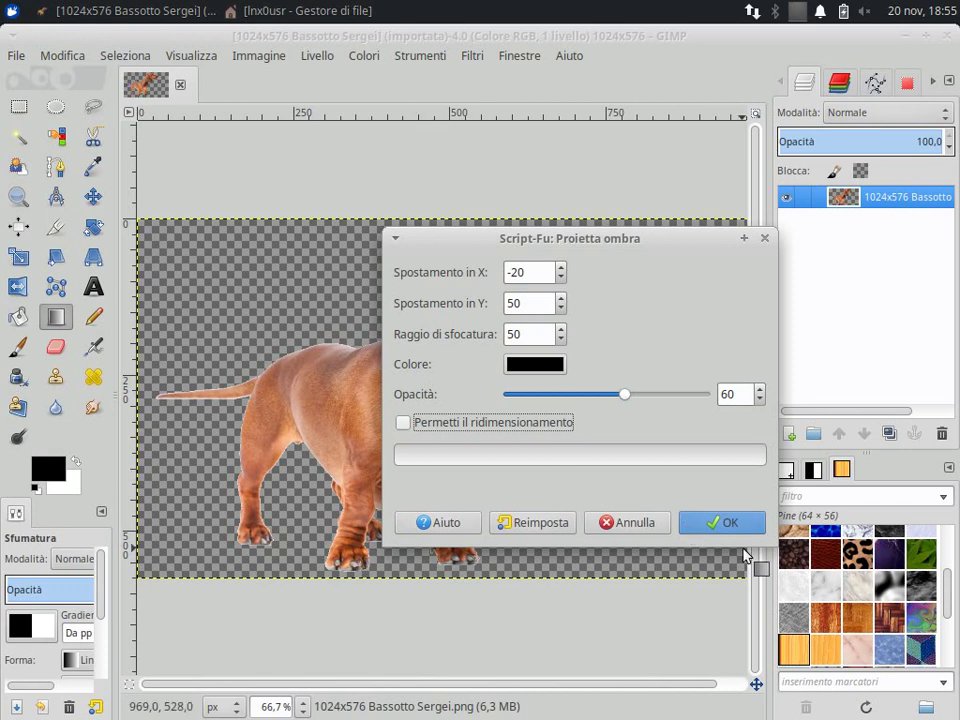
click(715, 514)
click(717, 521)
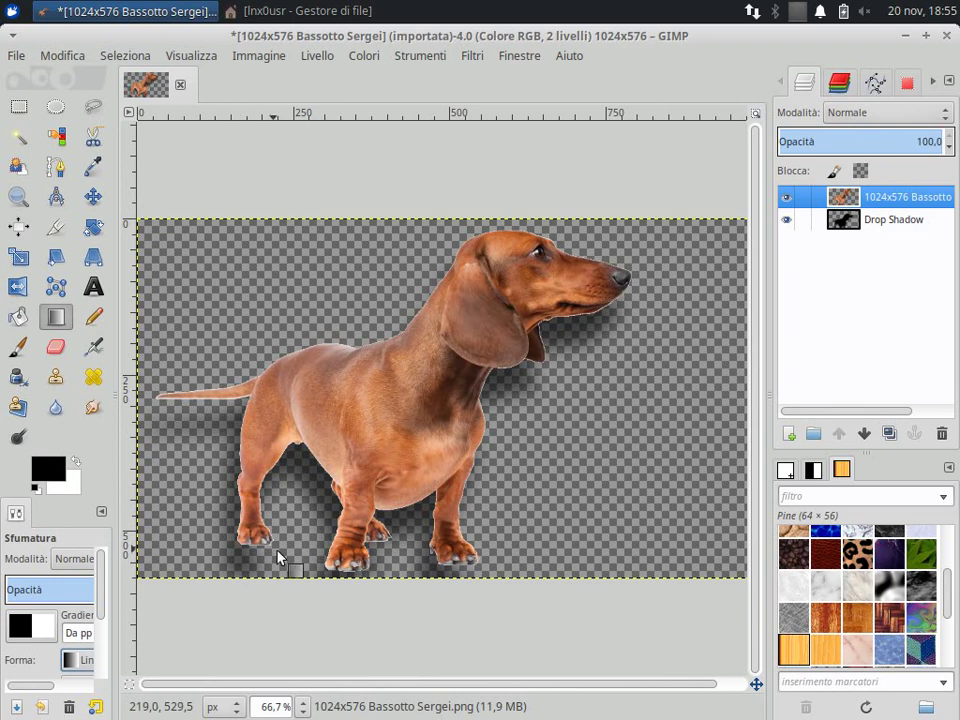
click(785, 198)
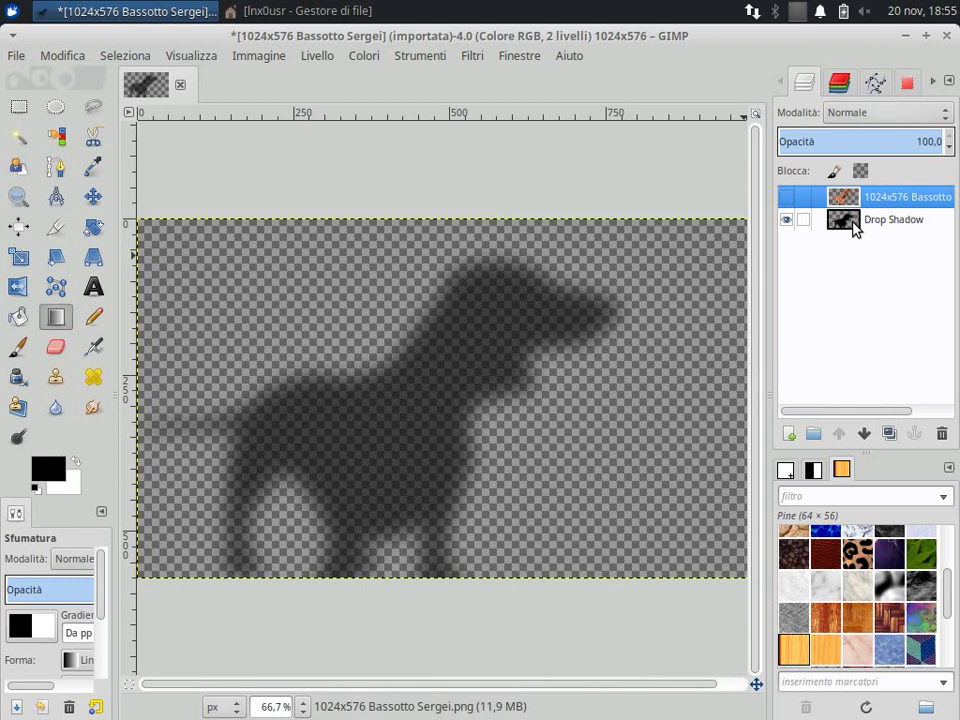
click(782, 199)
click(782, 200)
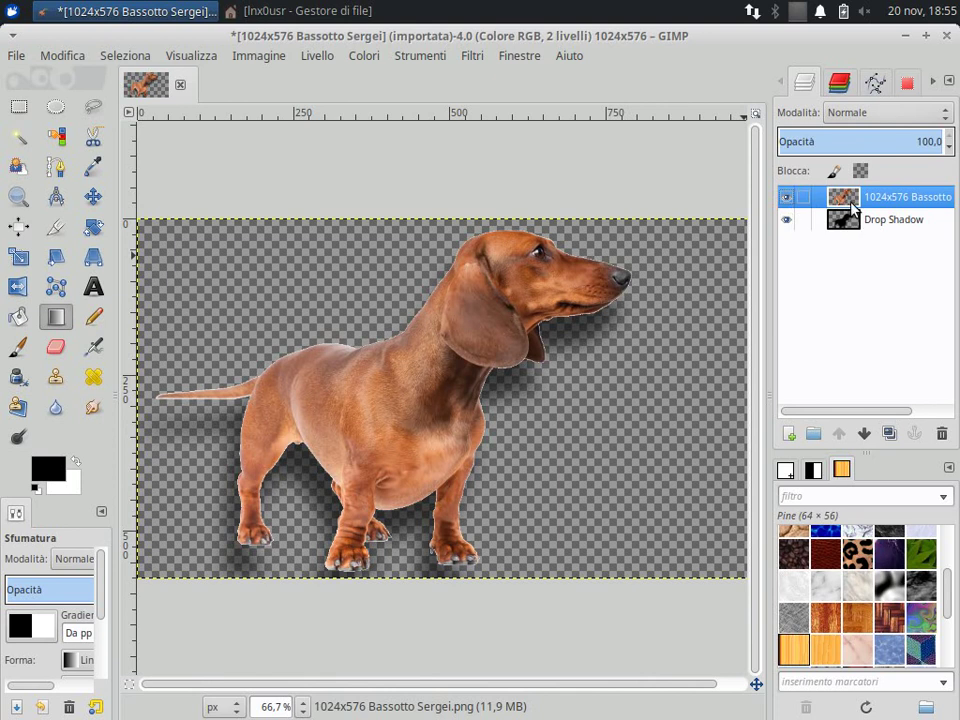
click(786, 198)
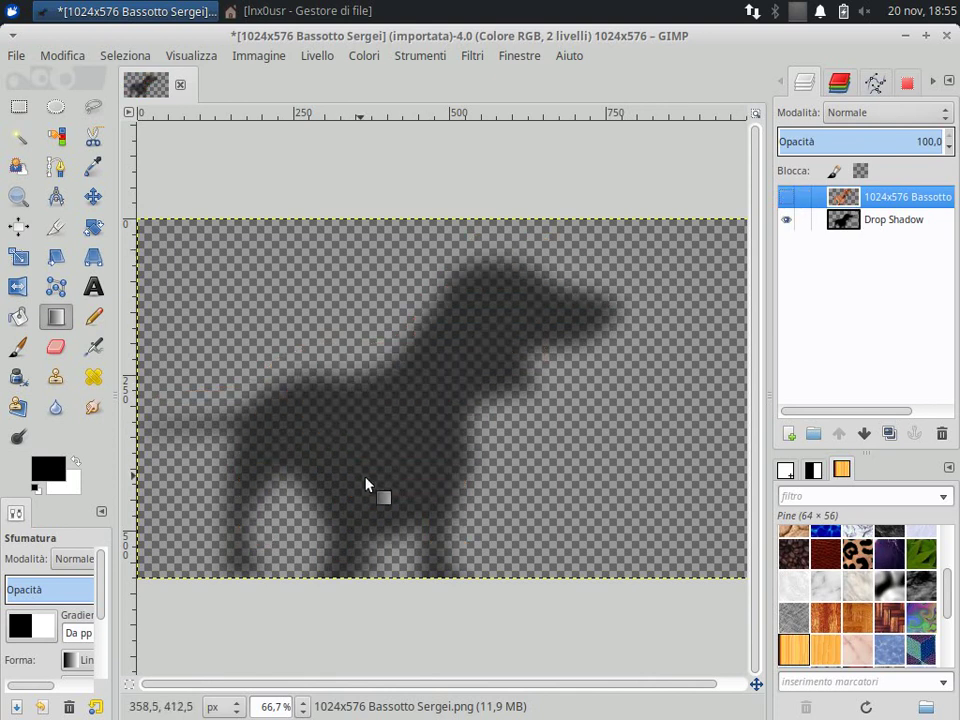
click(786, 198)
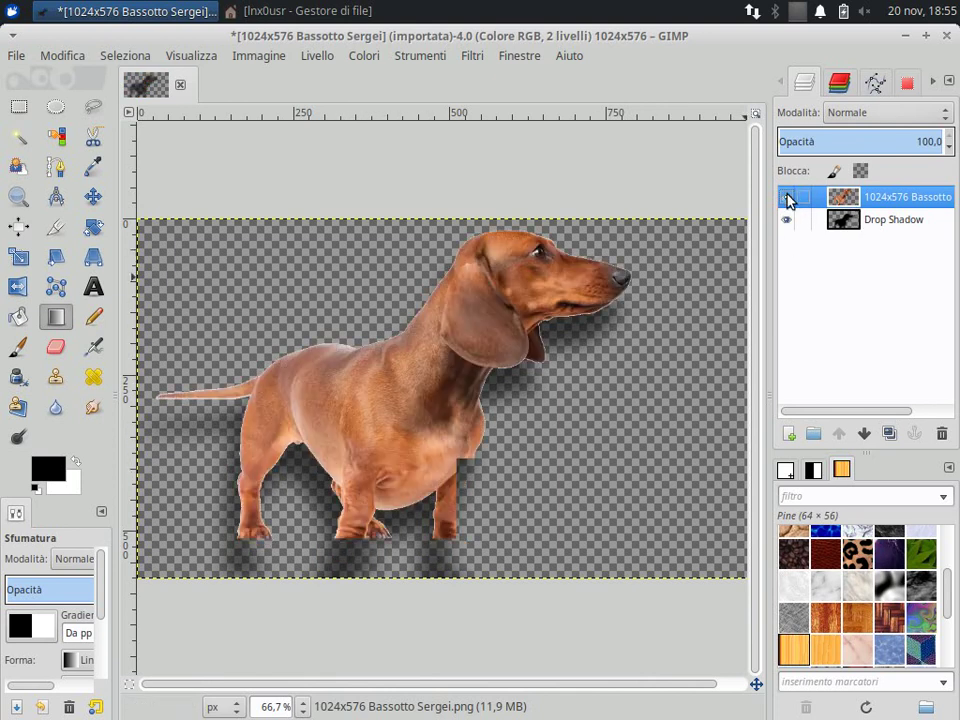
Nudge the dog layer a few pixels right of its shadow with the Move tool.
click(93, 197)
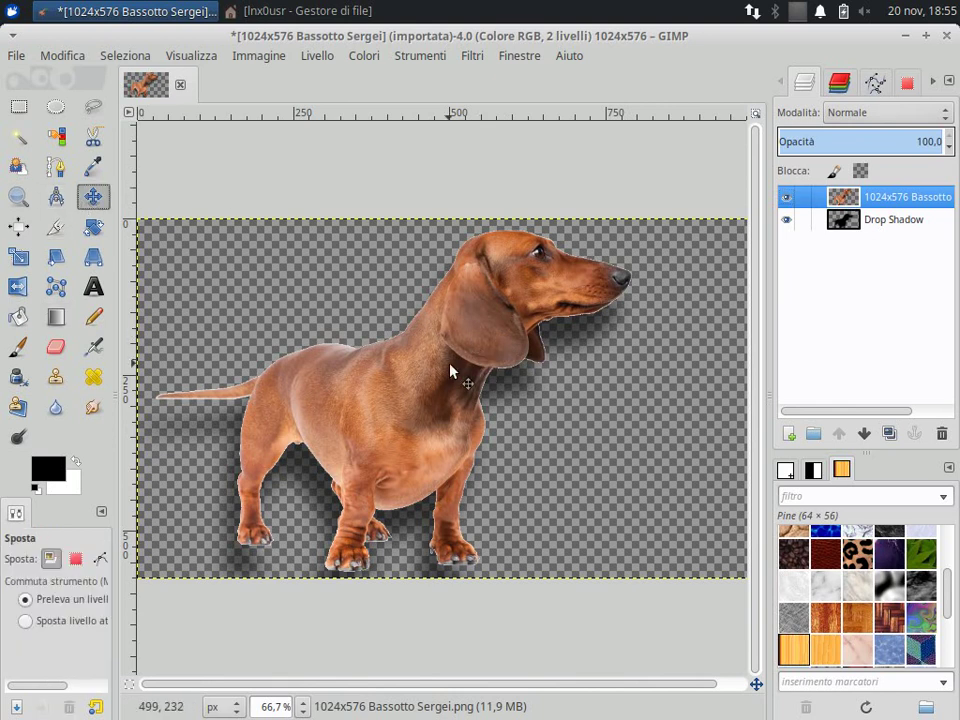
drag(449, 370, 463, 373)
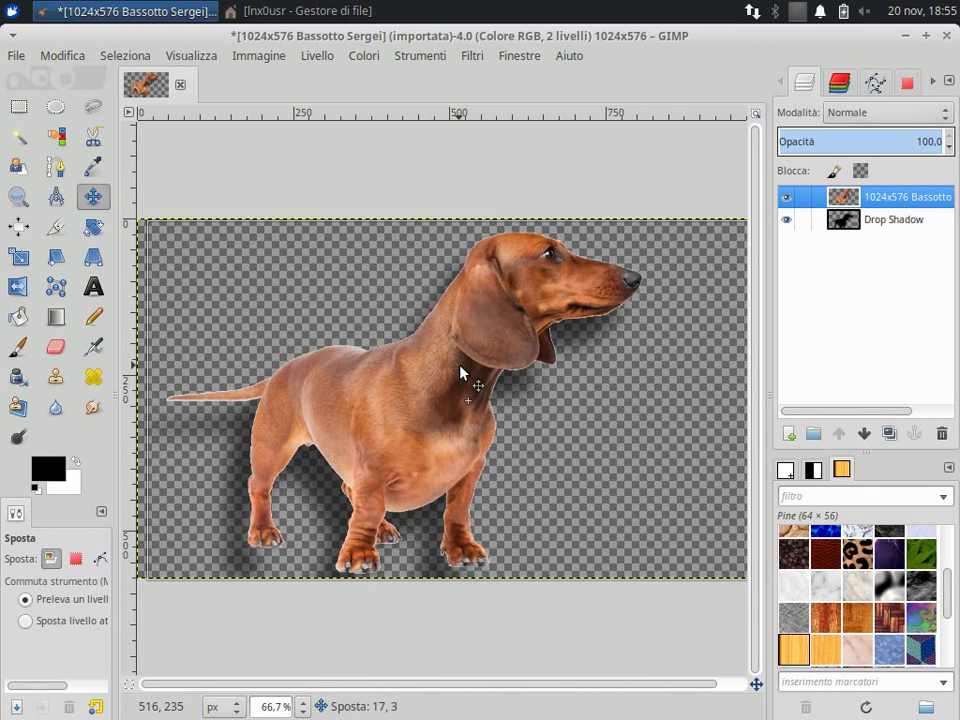
click(474, 57)
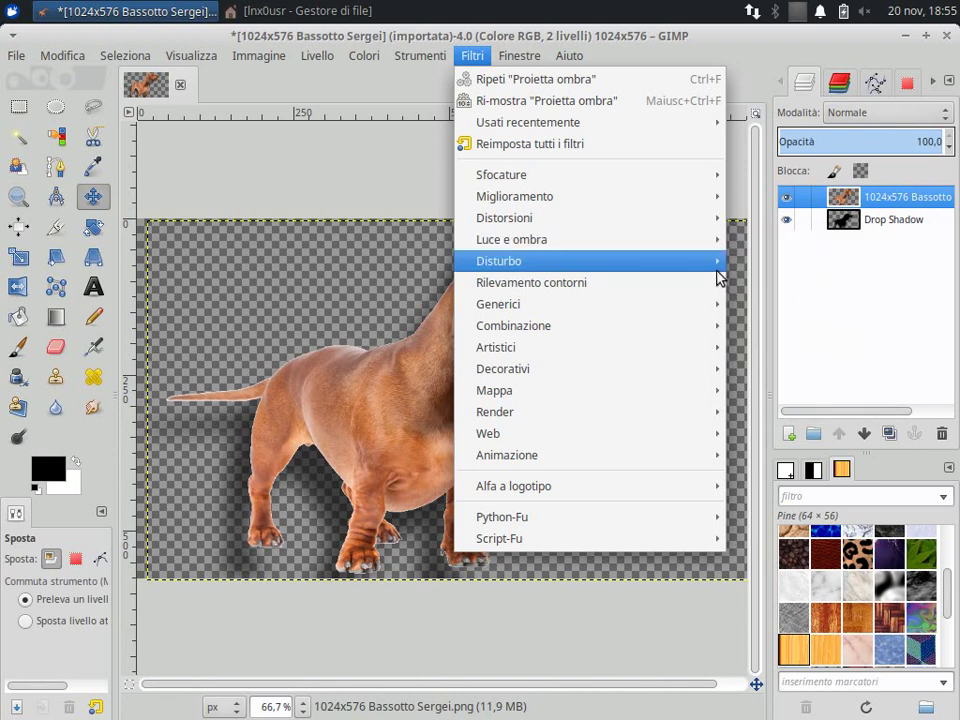
mouse_move(511, 239)
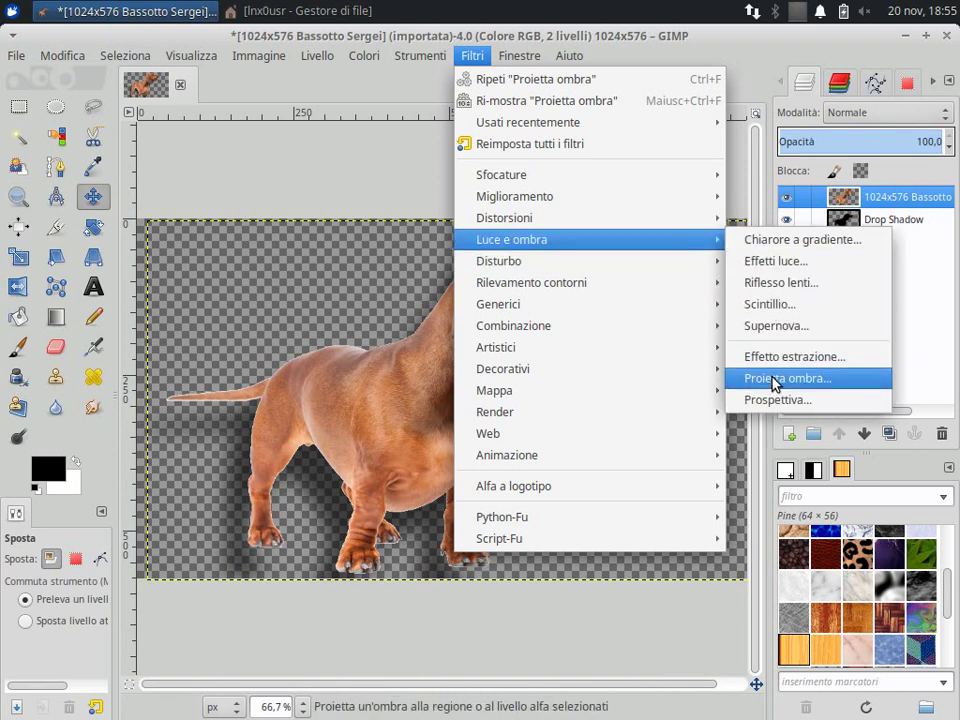
Reopen the Drop Shadow settings and cancel without applying a second shadow.
click(775, 384)
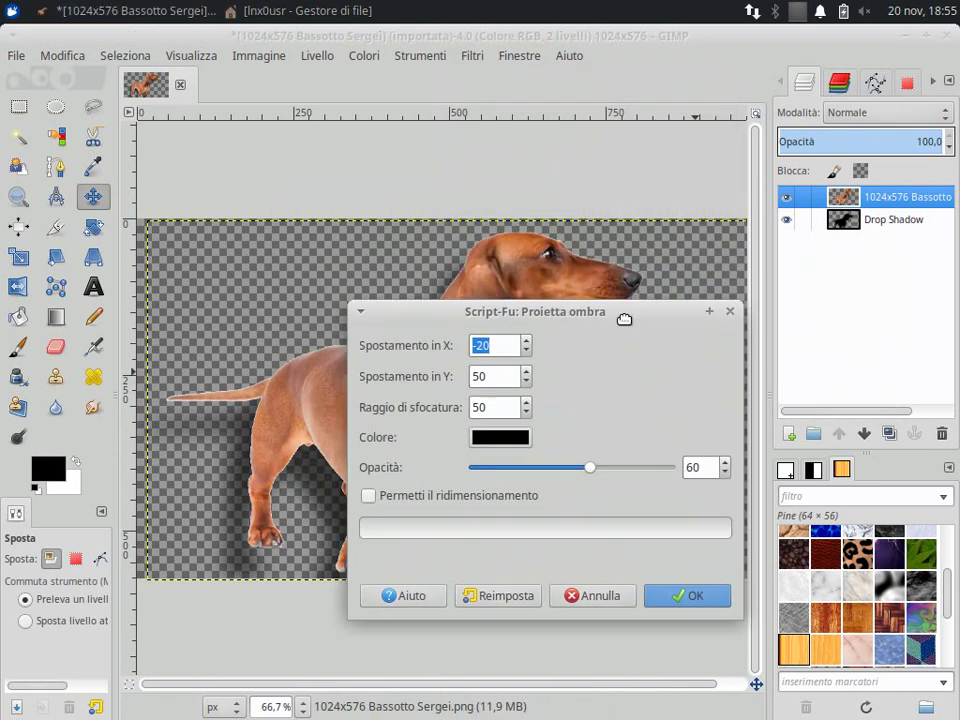
drag(553, 215, 656, 408)
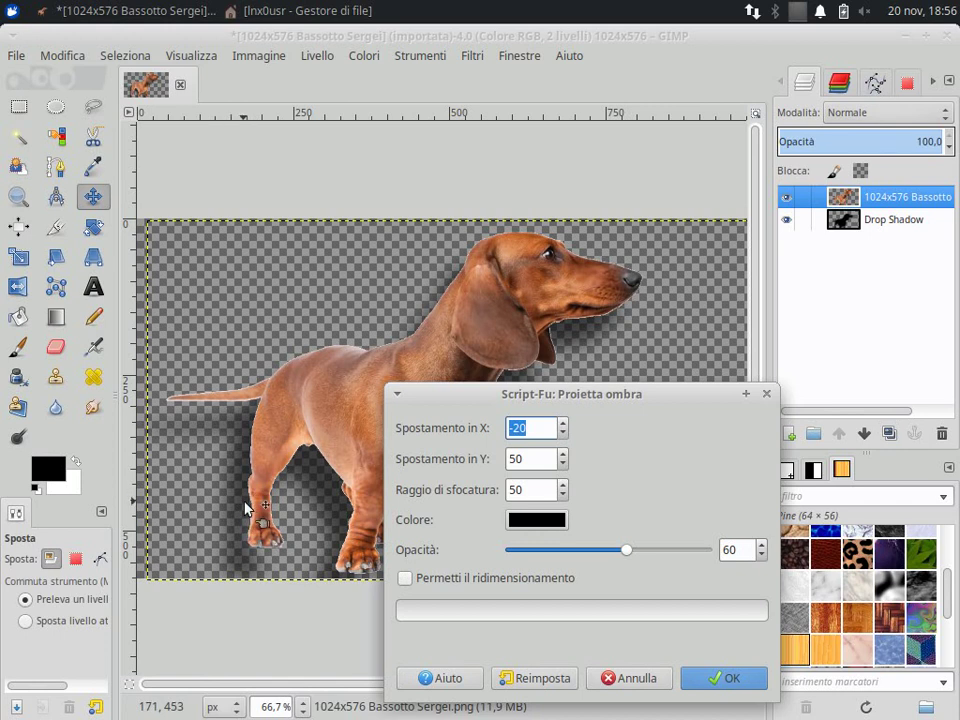
click(638, 680)
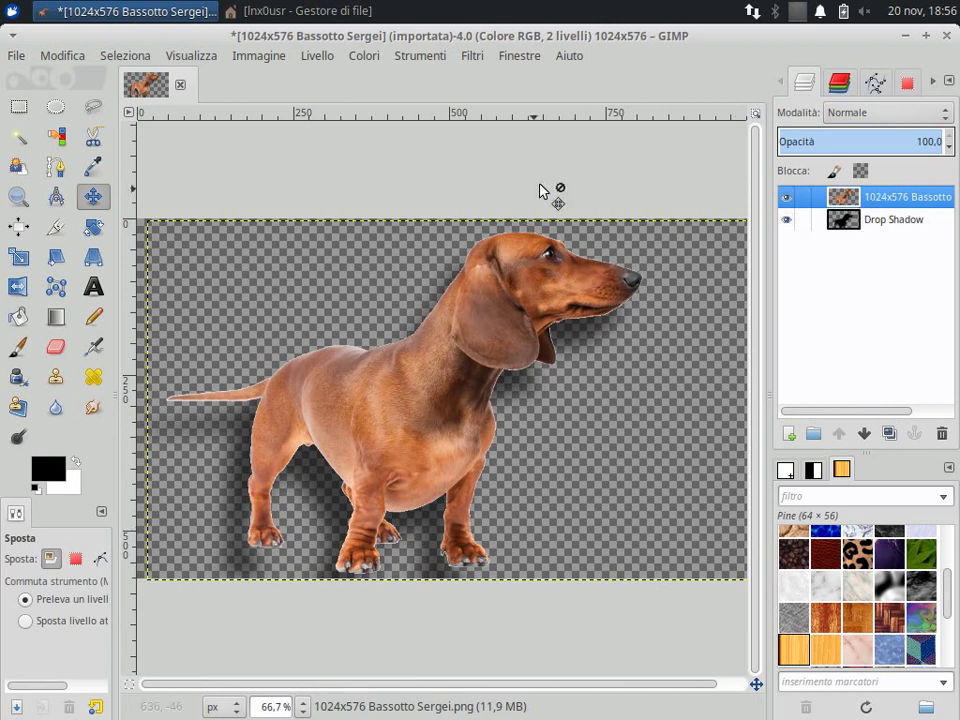
Place the Supernova flare centre near the image's top-right corner.
click(472, 55)
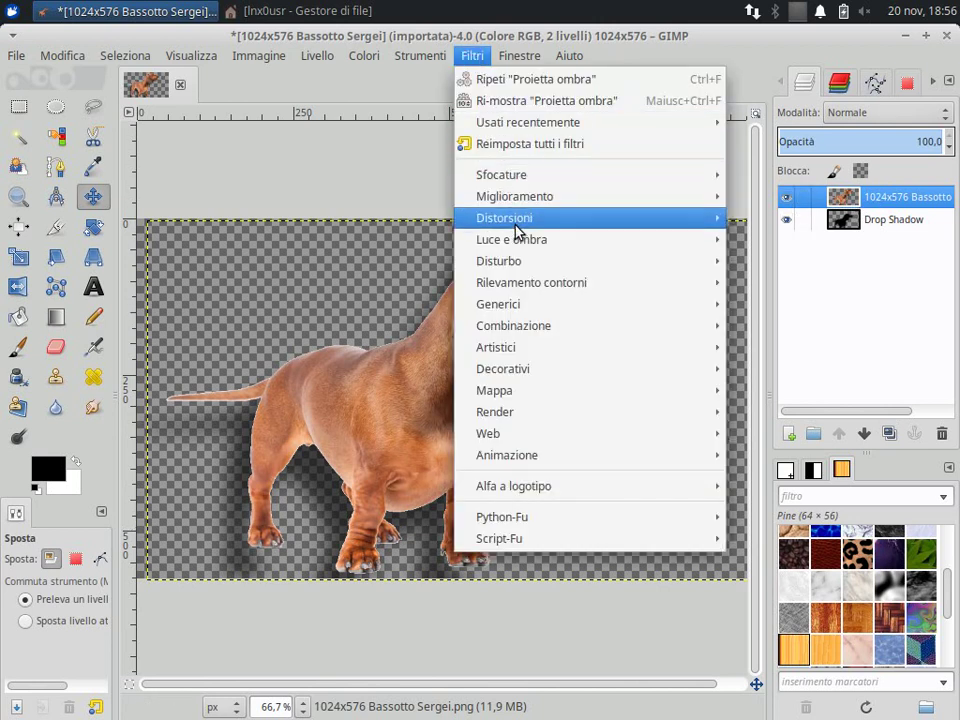
mouse_move(511, 239)
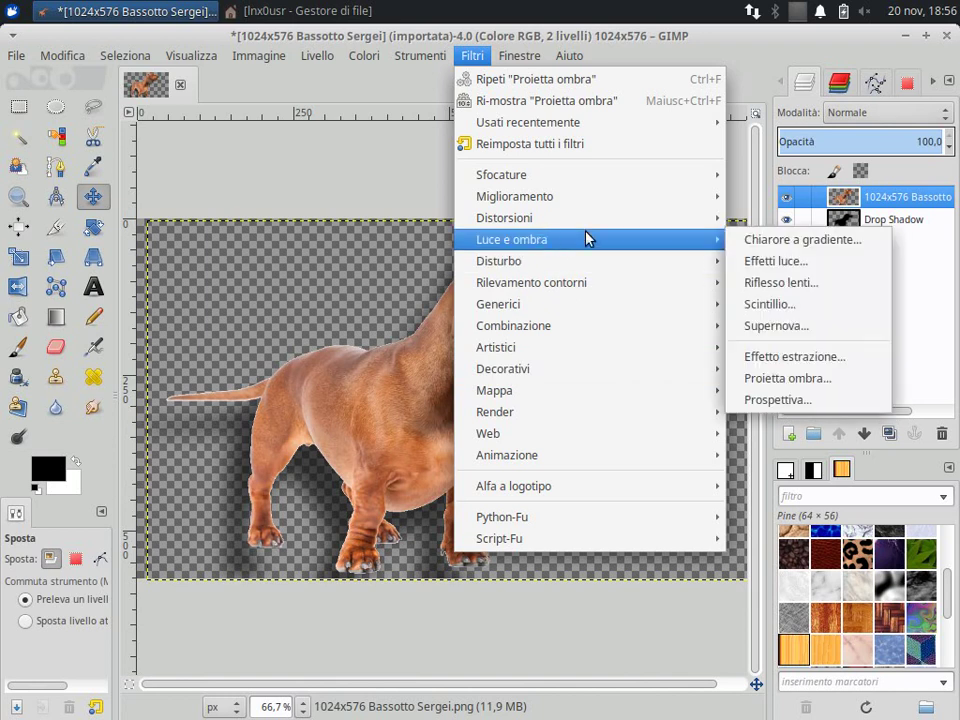
click(758, 330)
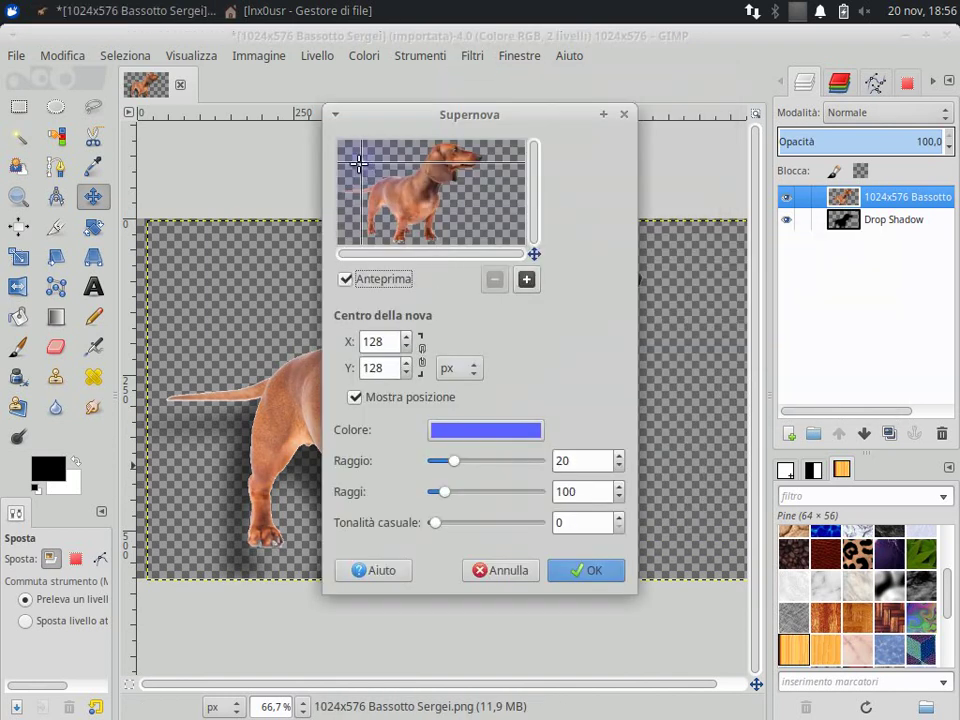
click(358, 163)
drag(358, 160, 513, 176)
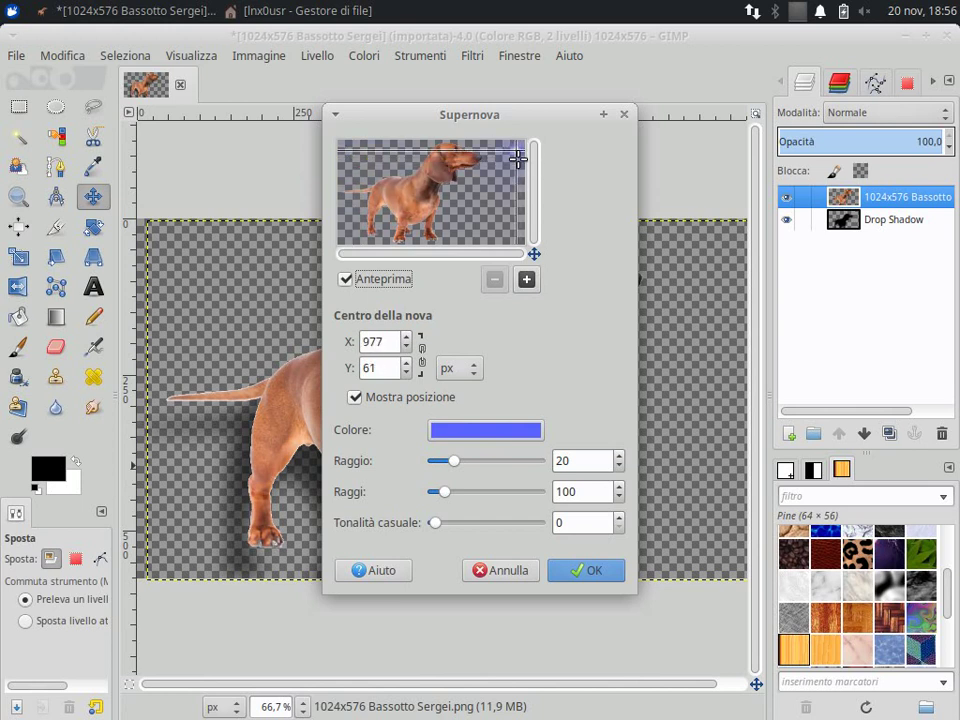
drag(518, 152, 516, 148)
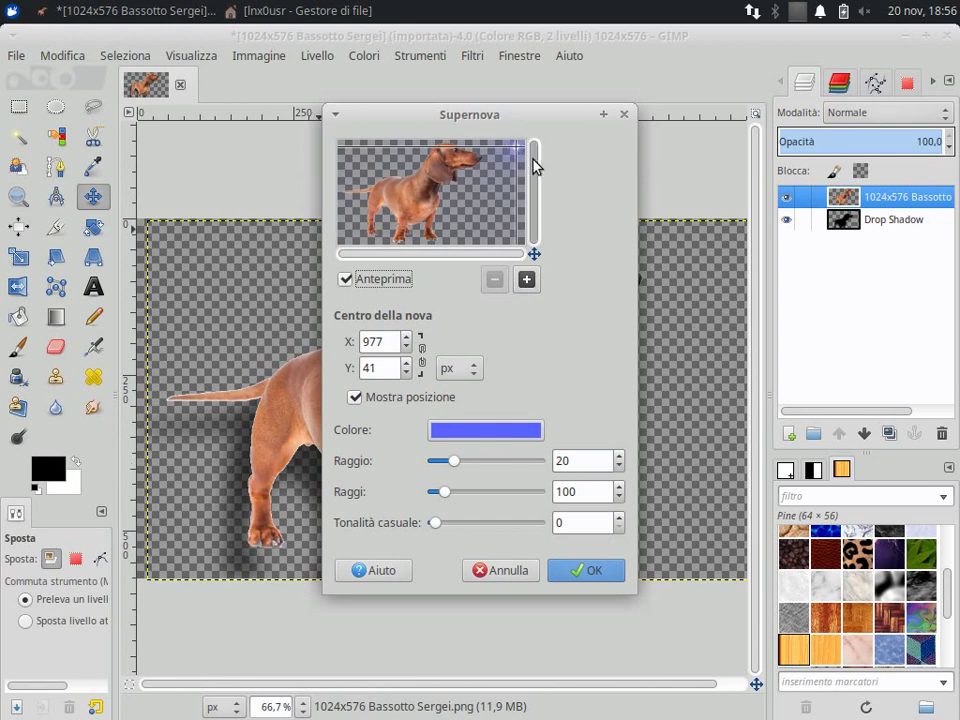
drag(511, 148, 528, 178)
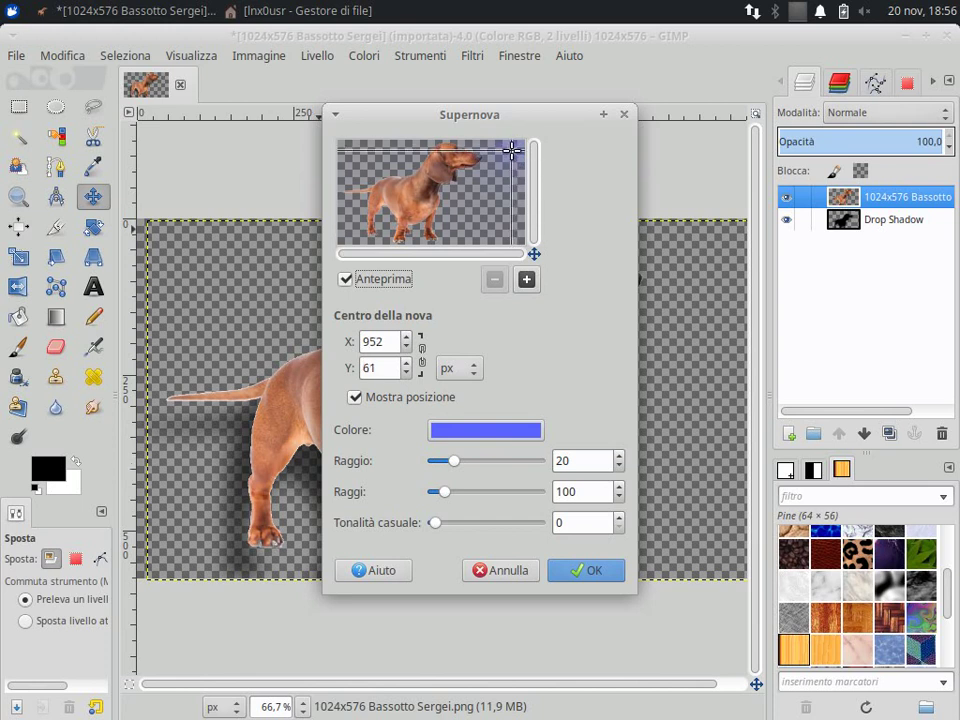
Give the supernova a softer blue colour and render it onto the image.
click(502, 438)
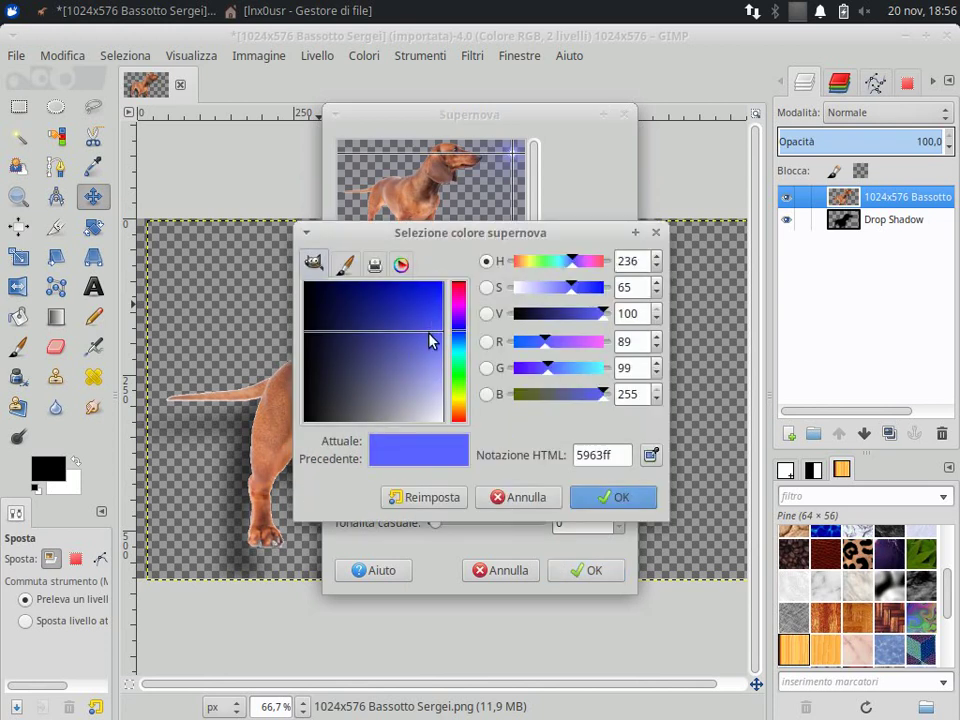
drag(440, 340, 439, 352)
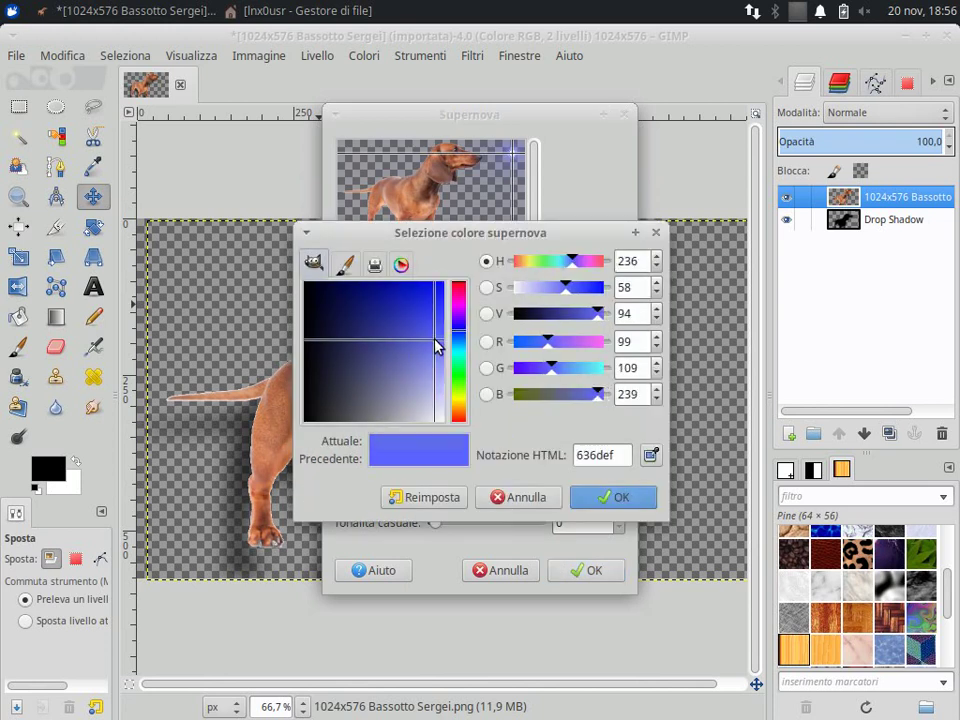
click(621, 500)
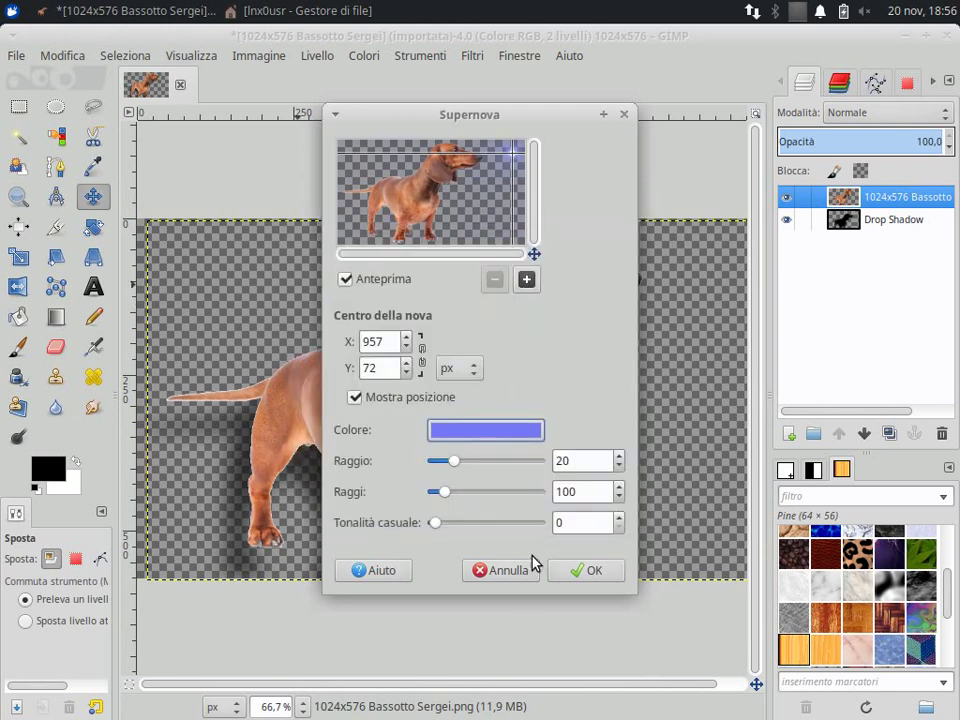
click(580, 569)
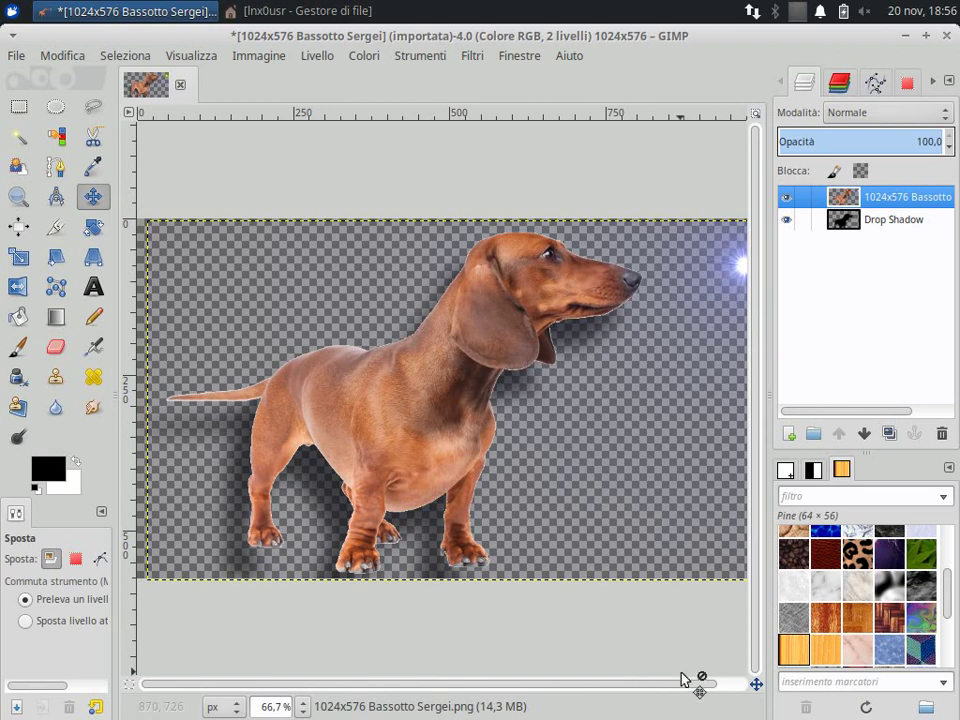
drag(681, 686, 729, 686)
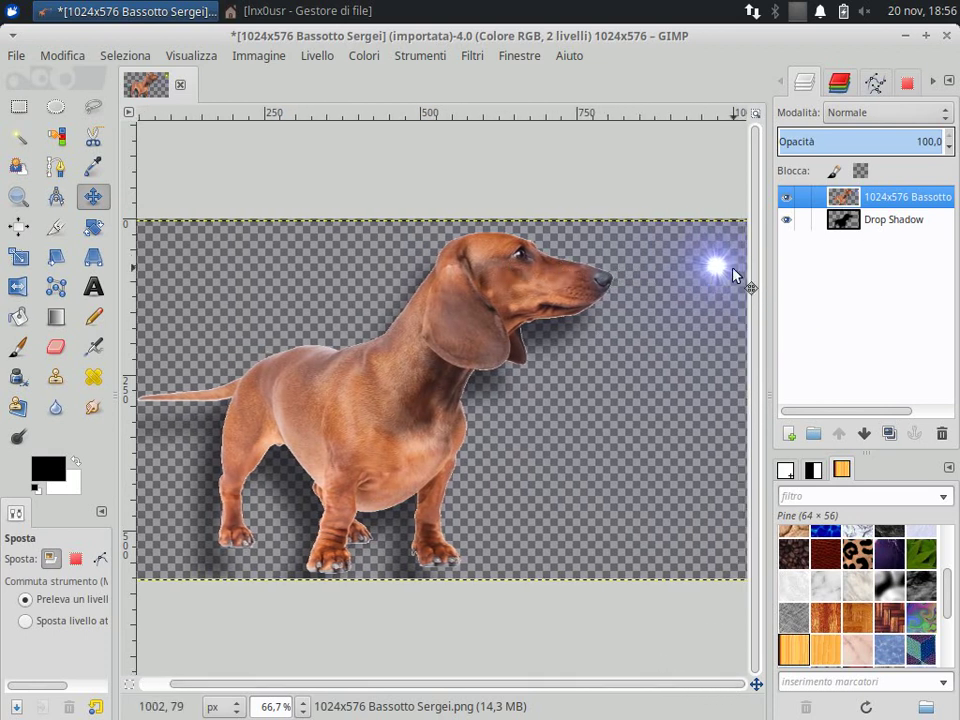
drag(507, 686, 493, 686)
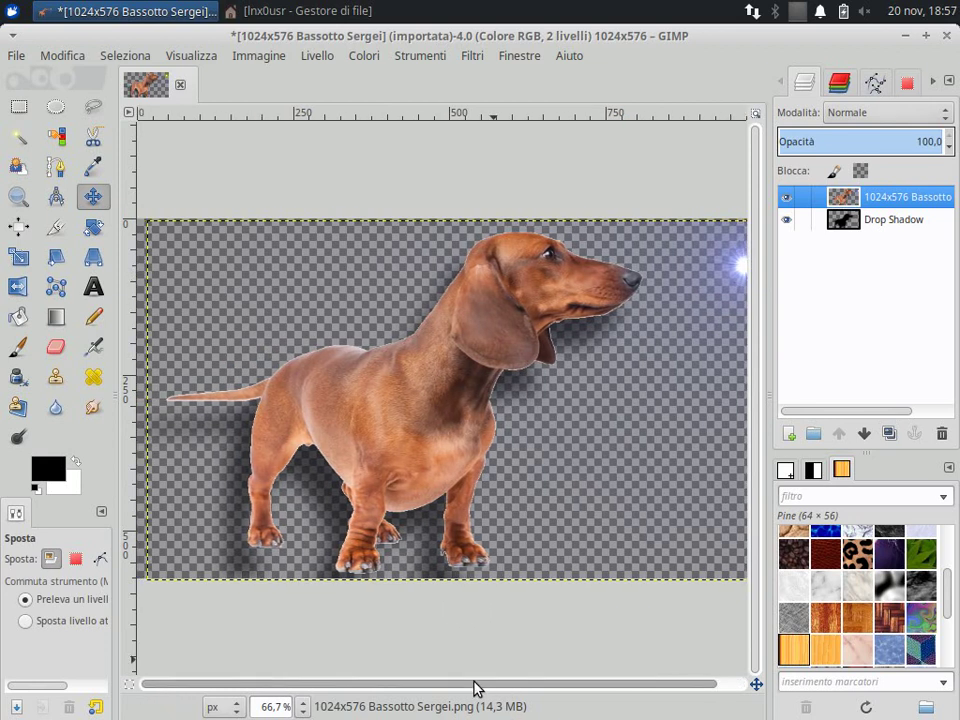
Add a new transparent layer and move it below Drop Shadow to the stack bottom.
click(845, 220)
right_click(842, 221)
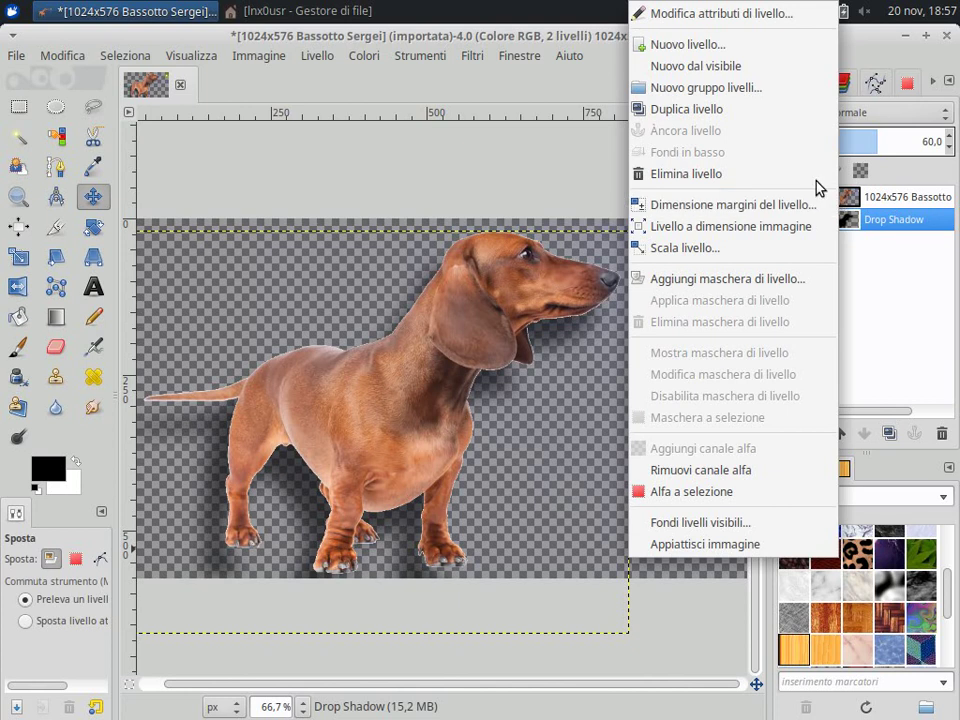
click(730, 45)
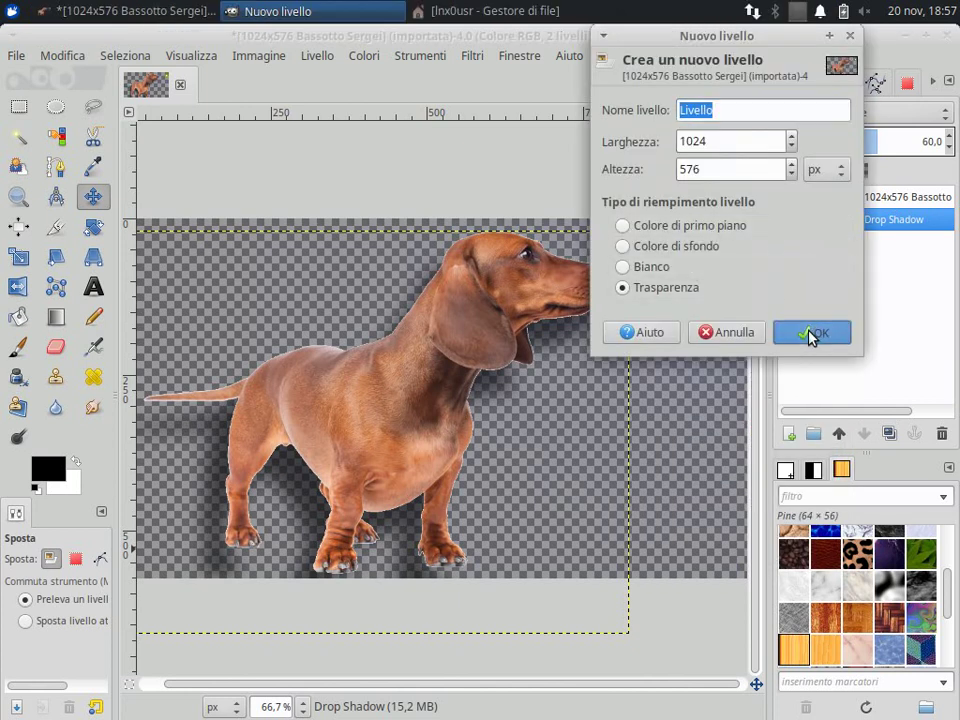
click(812, 332)
drag(843, 220, 850, 268)
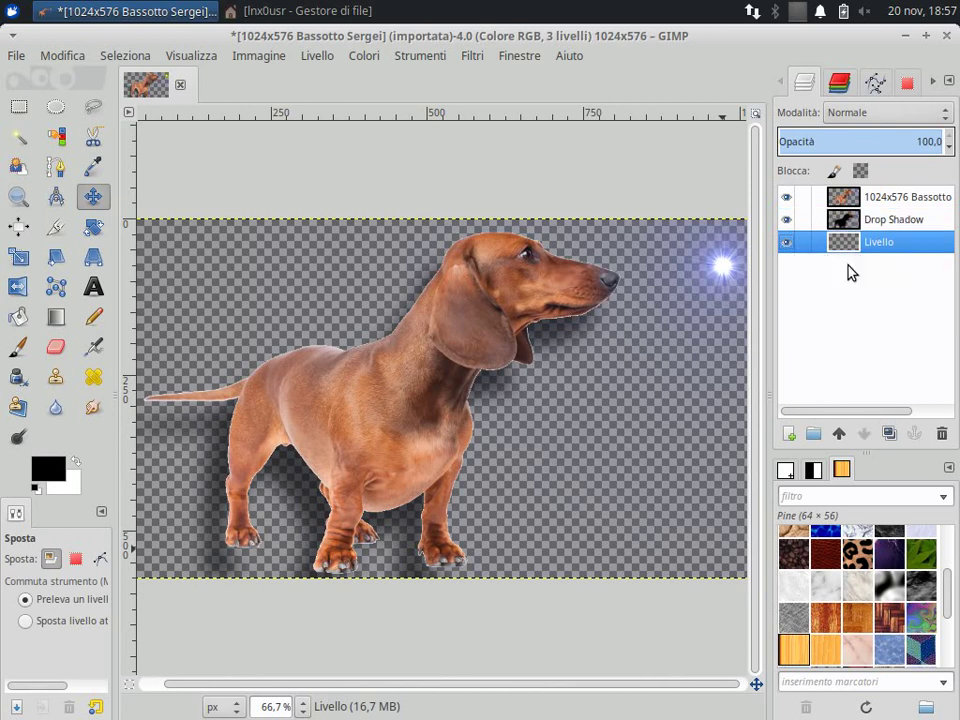
Hide the dog layer and switch to the Gradient (Sfumatura) tool.
click(787, 197)
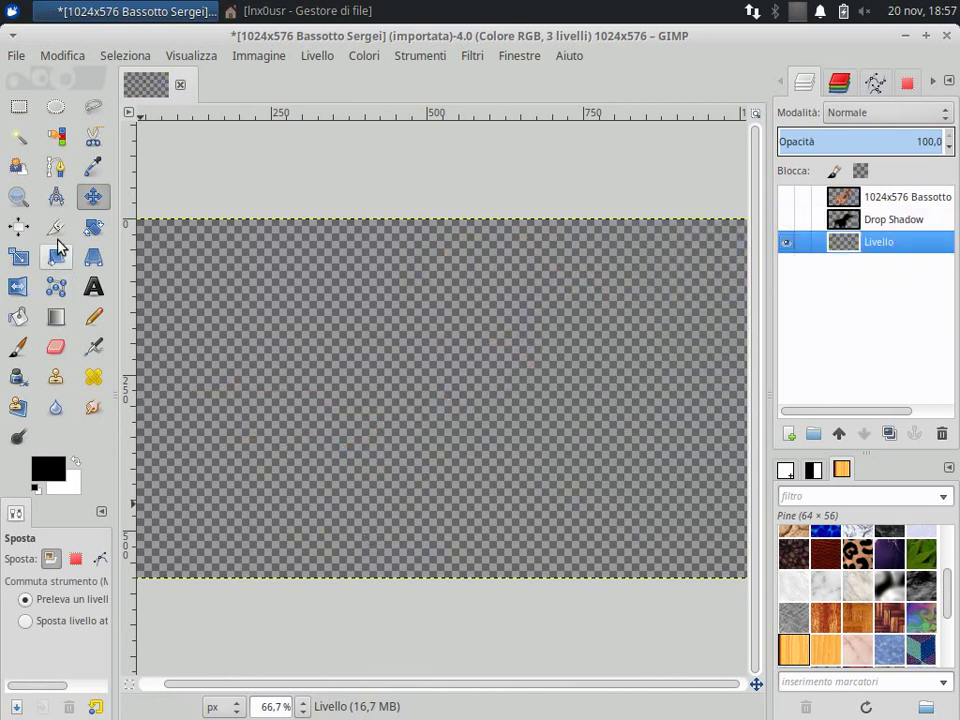
click(56, 317)
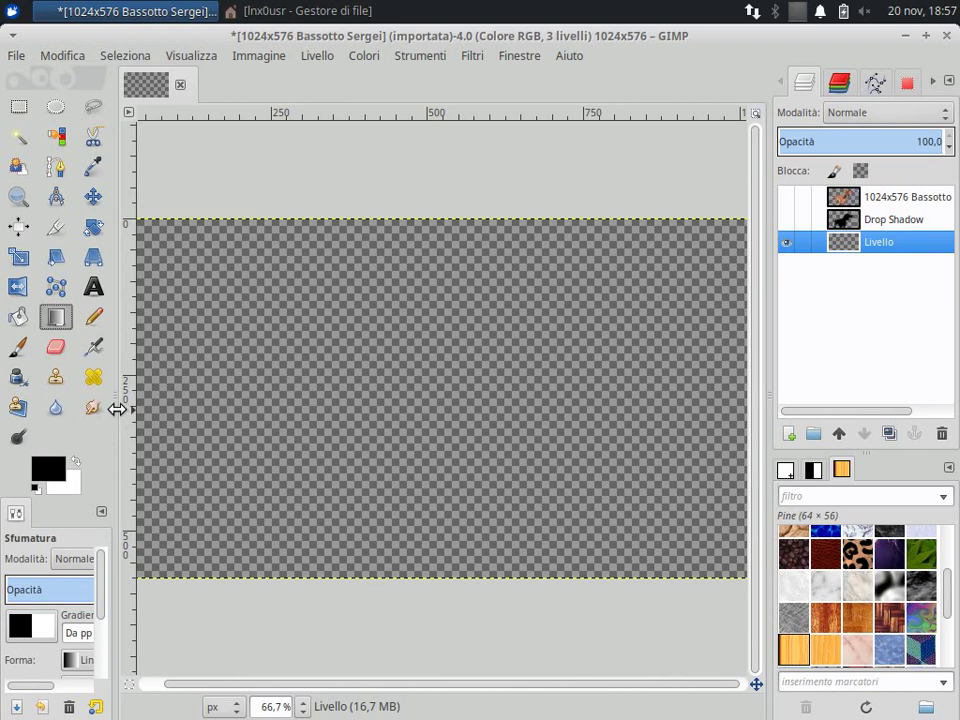
Choose Brushed Aluminium as the gradient in the widened tool options.
drag(120, 410, 189, 413)
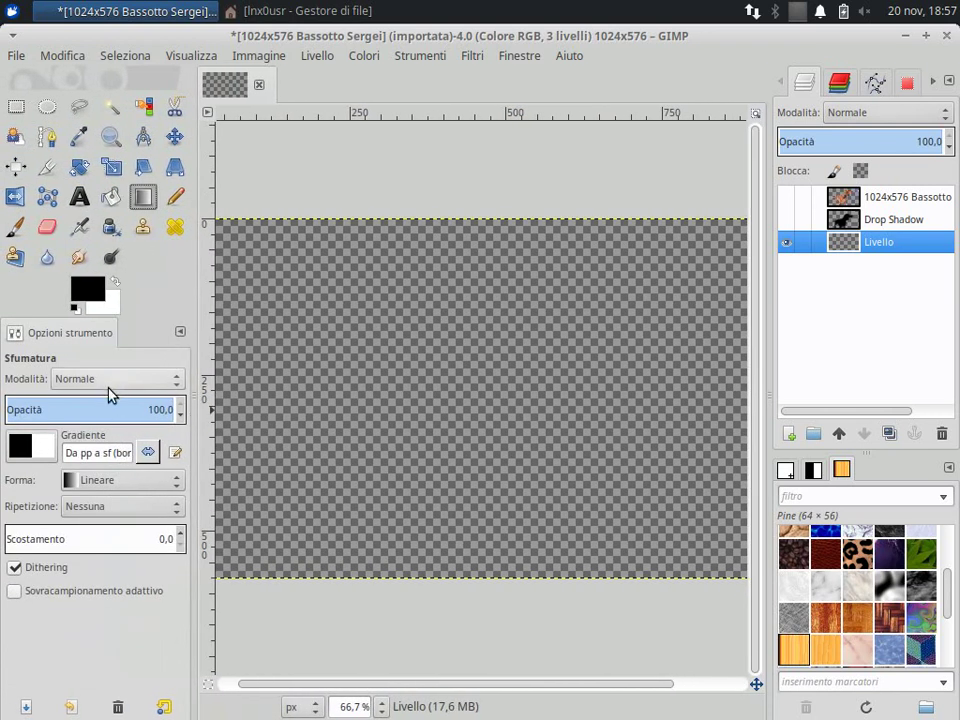
click(46, 453)
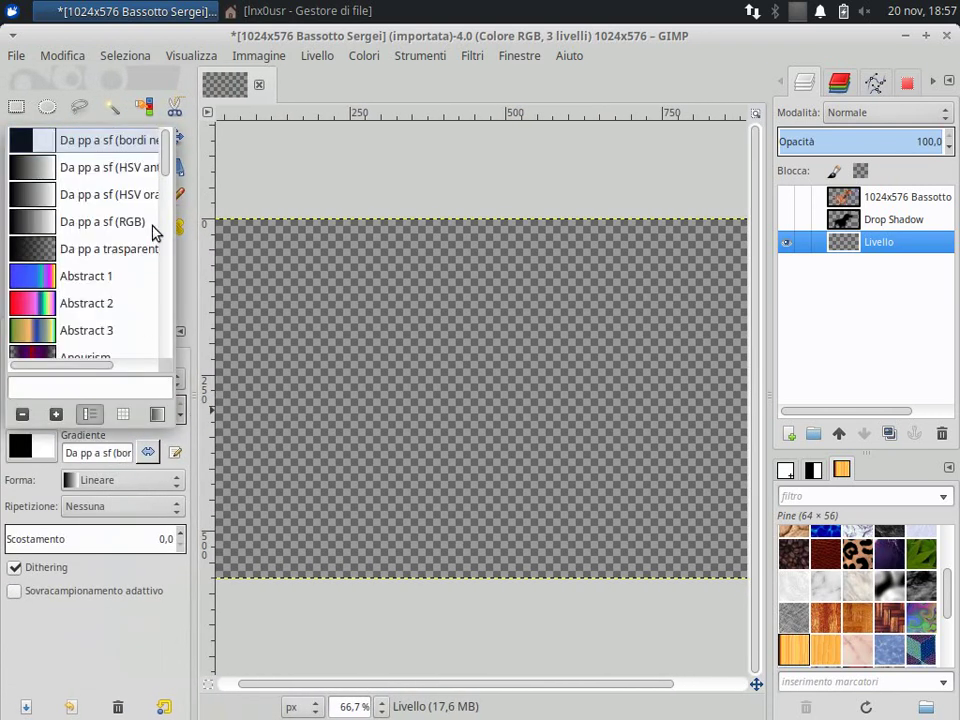
drag(171, 167, 174, 203)
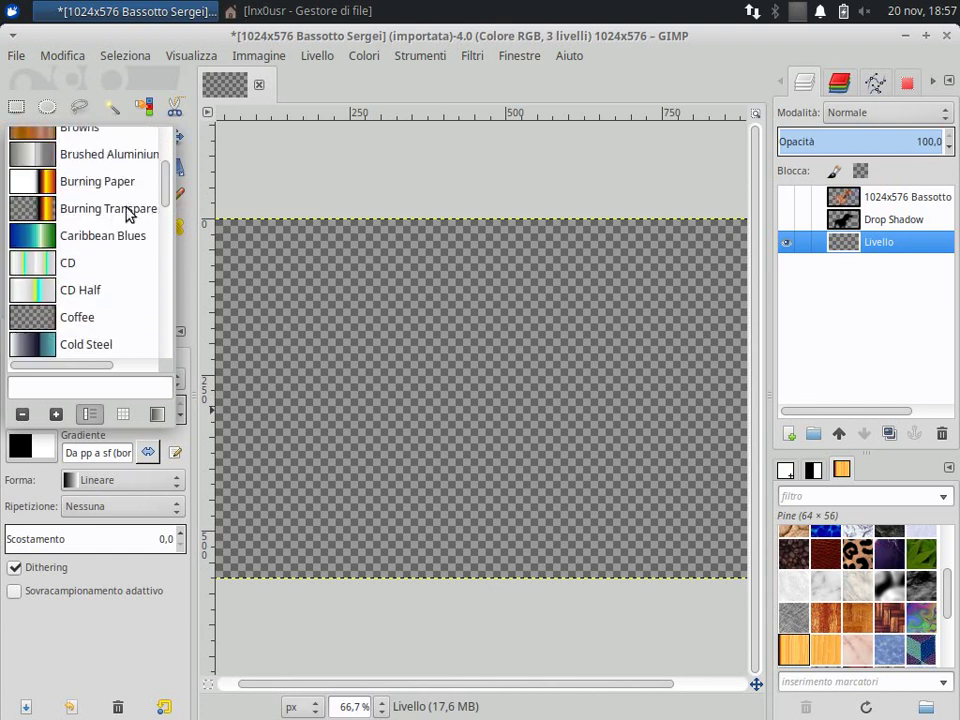
click(110, 160)
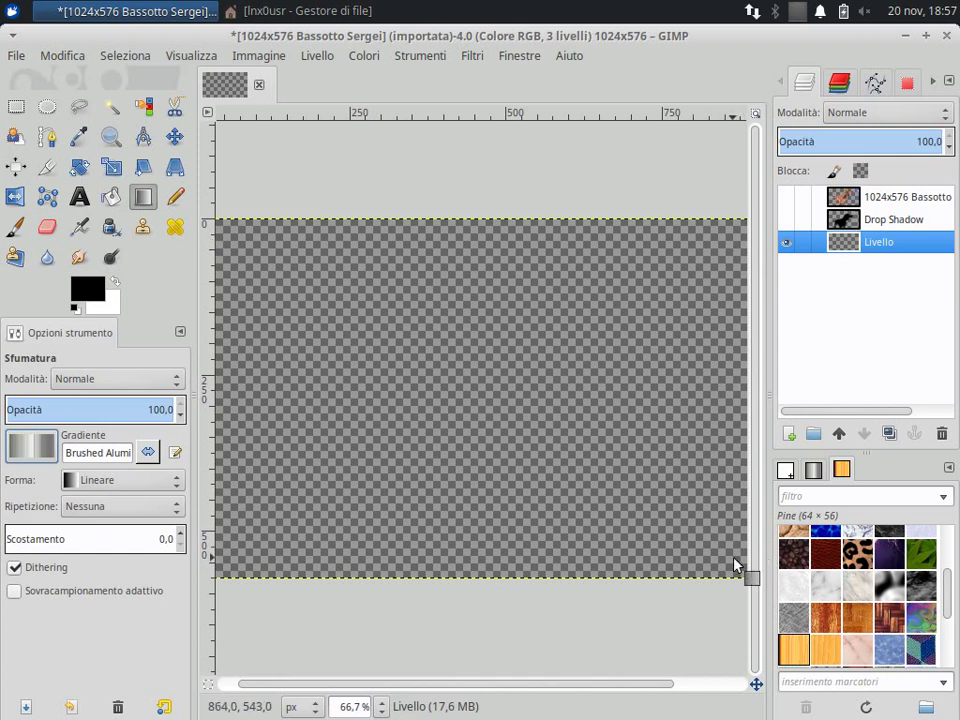
Draw a diagonal Brushed Aluminium gradient from bottom-right, then unhide the shadow and dog layers.
mouse_move(735, 558)
mouse_down()
mouse_move(344, 333)
mouse_move(333, 343)
mouse_up()
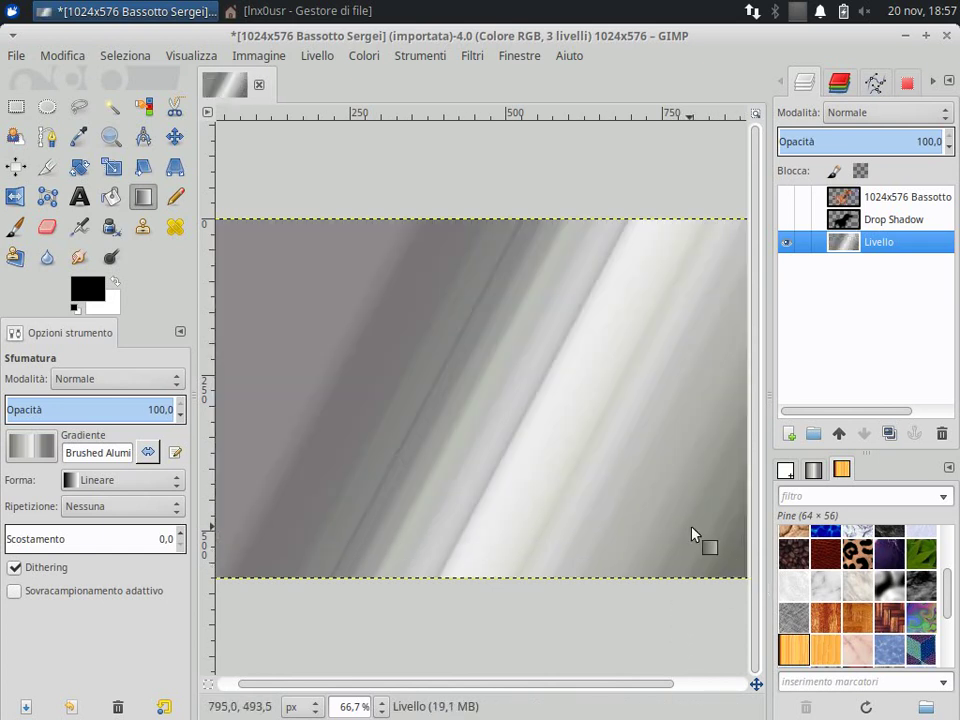
mouse_move(743, 561)
mouse_down()
mouse_move(660, 500)
mouse_move(478, 407)
mouse_up()
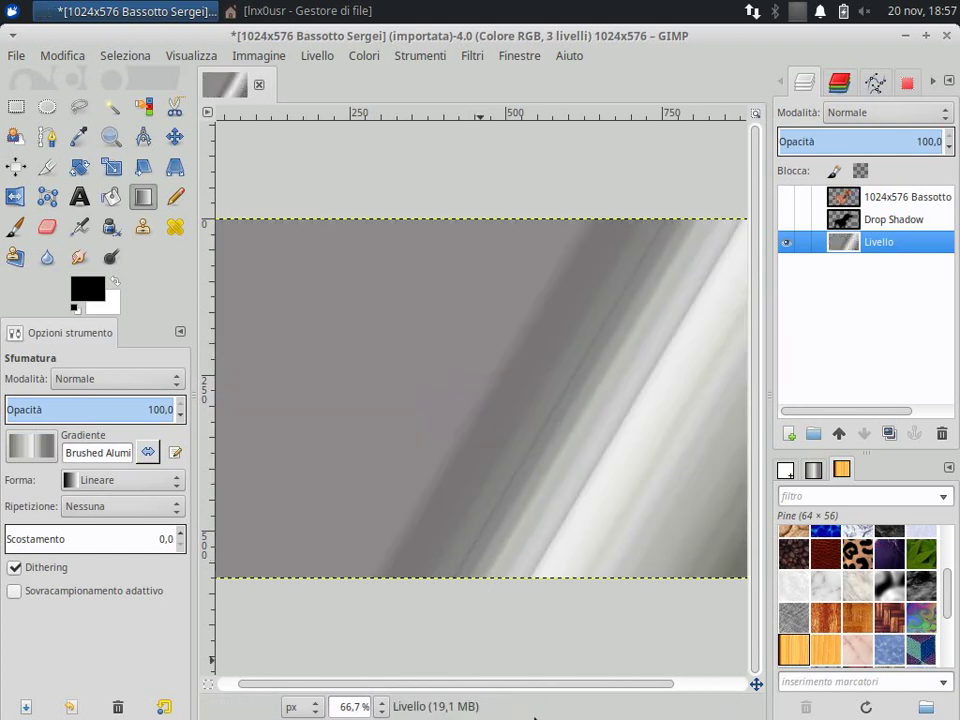
click(786, 219)
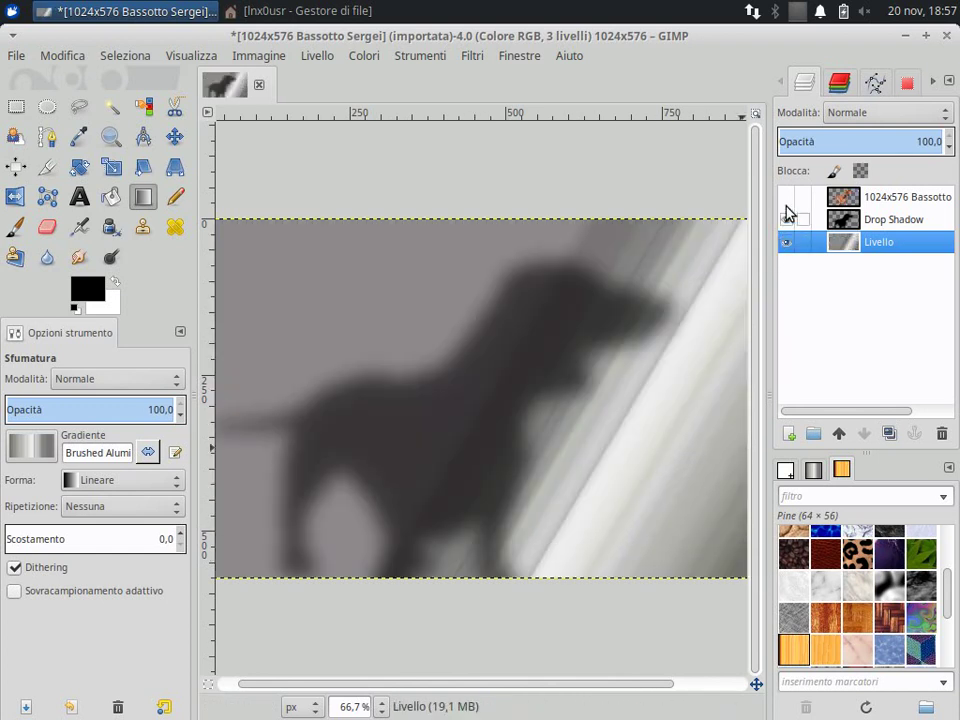
click(786, 197)
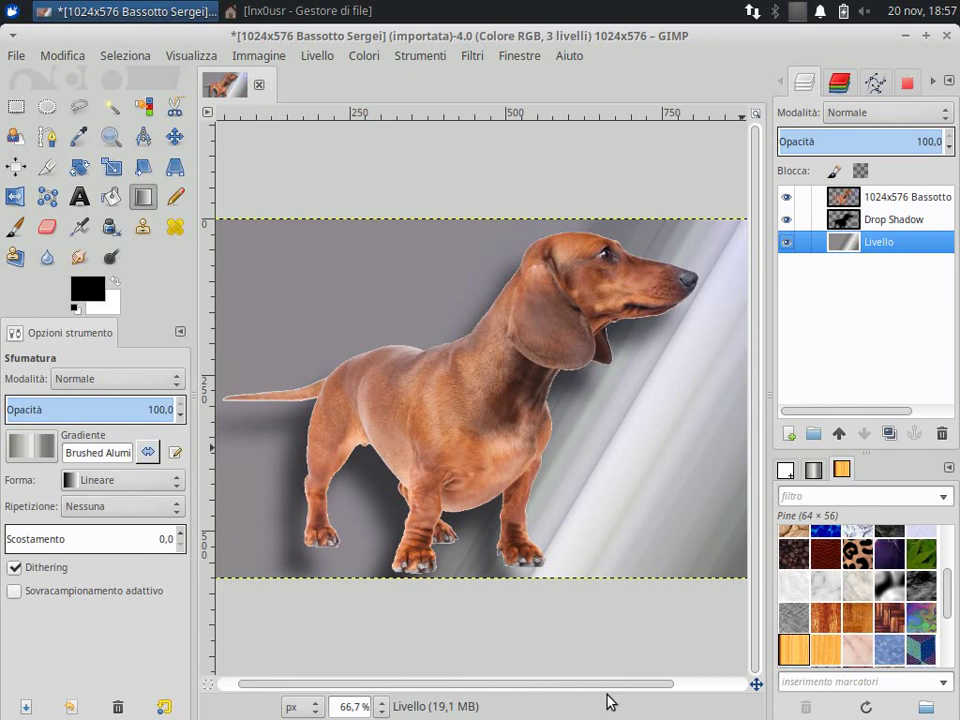
scroll(641, 688, right, 3)
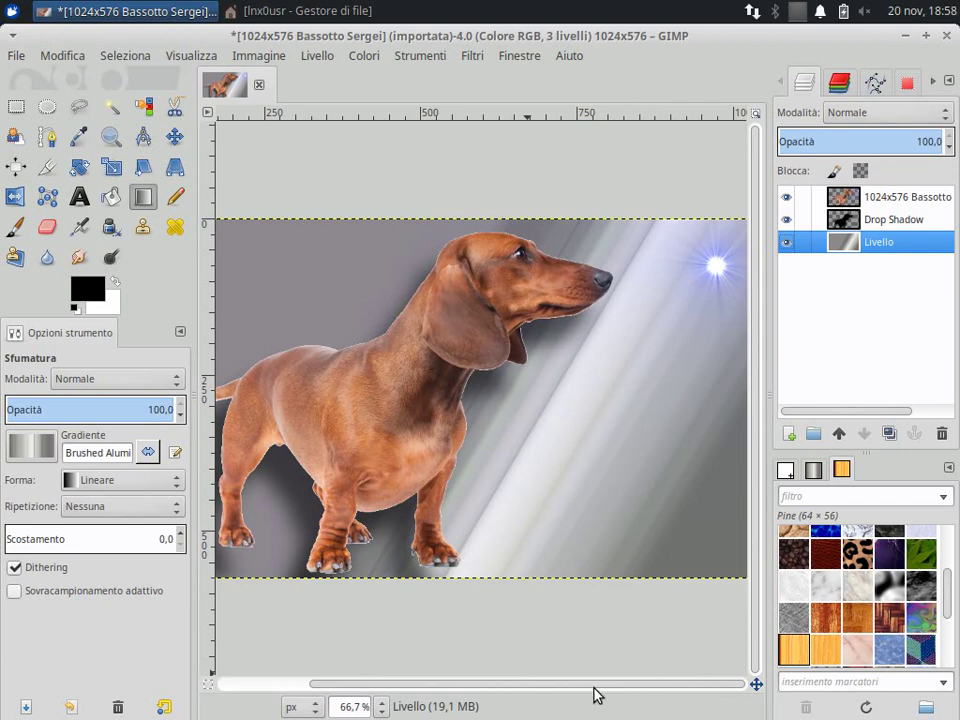
Toggle the dachshund layer's visibility to compare, then make it the active layer.
drag(594, 687, 519, 688)
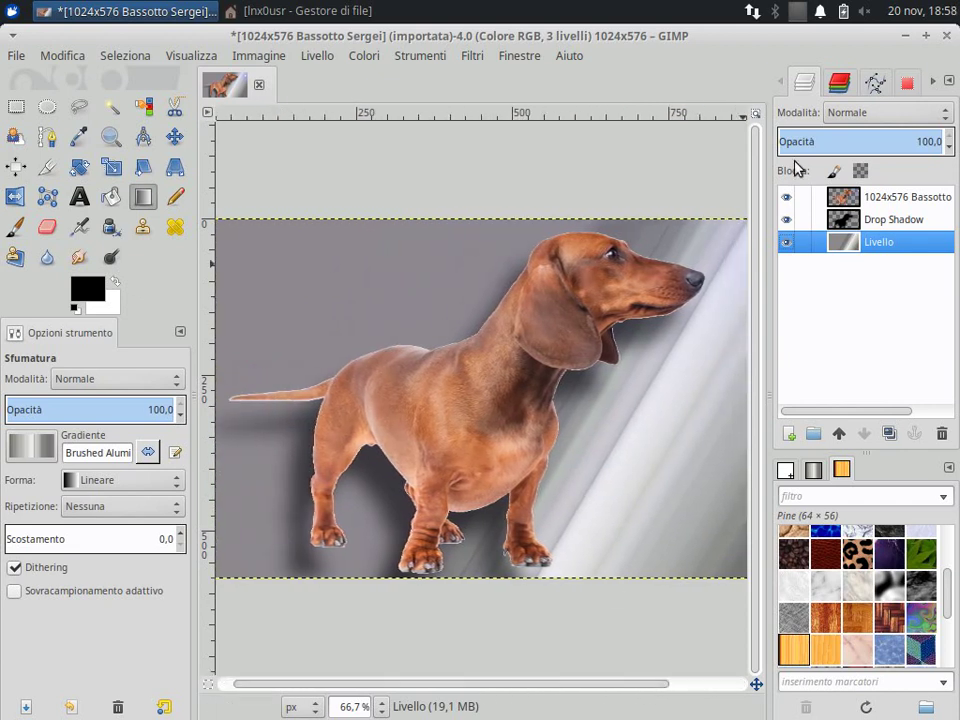
click(787, 198)
click(787, 198)
click(788, 197)
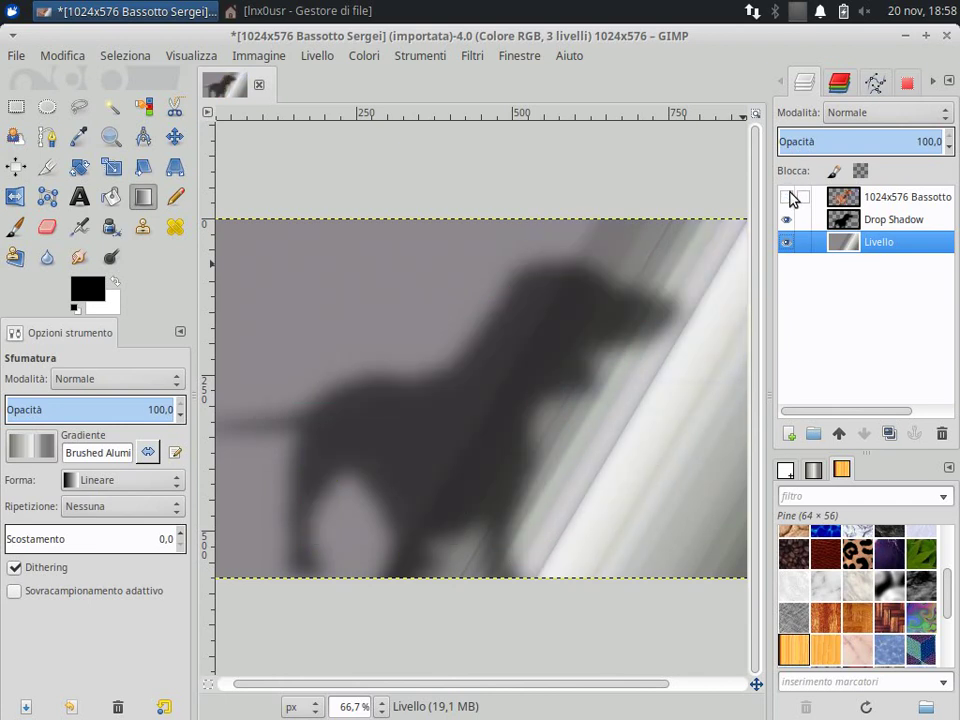
click(788, 197)
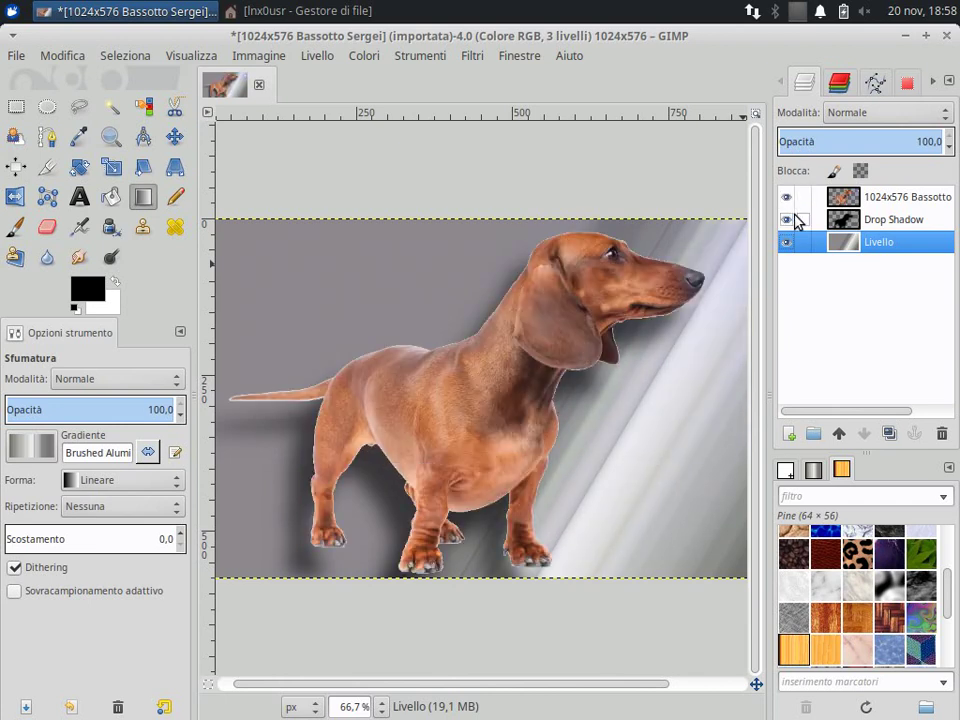
click(848, 200)
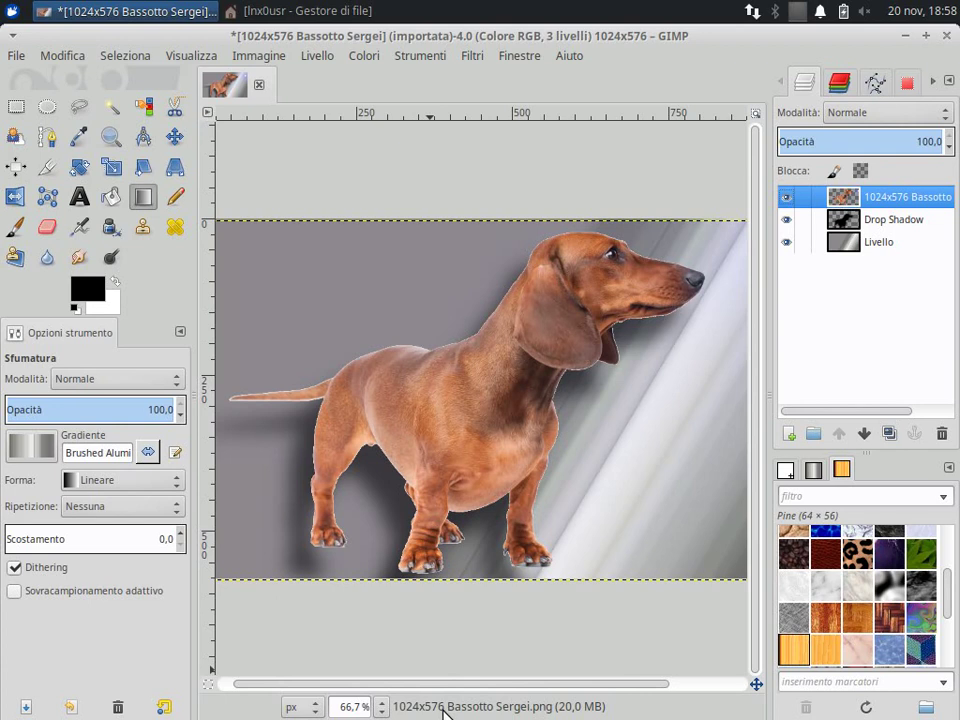
Hide the brushed-metal background and dachshund layers, leaving only the Drop Shadow visible.
click(787, 242)
click(787, 220)
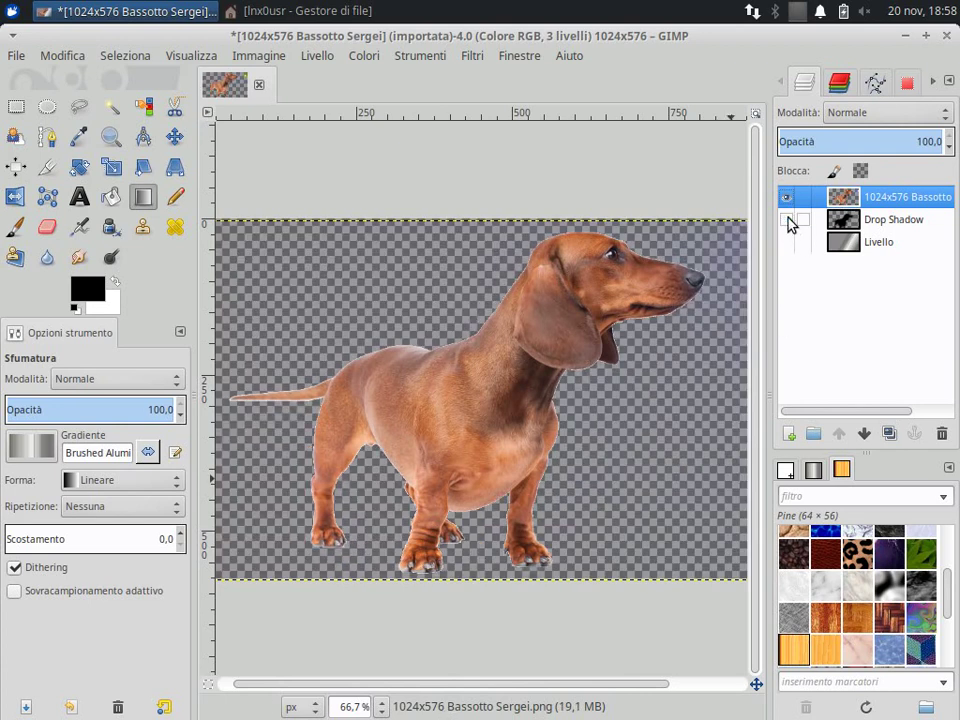
click(787, 220)
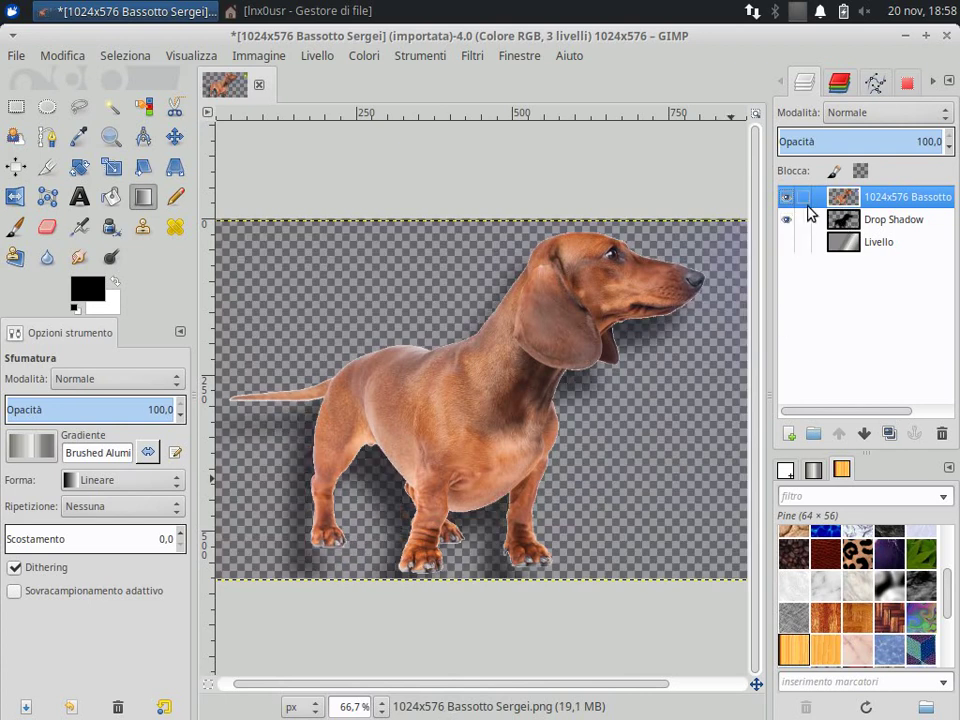
click(787, 197)
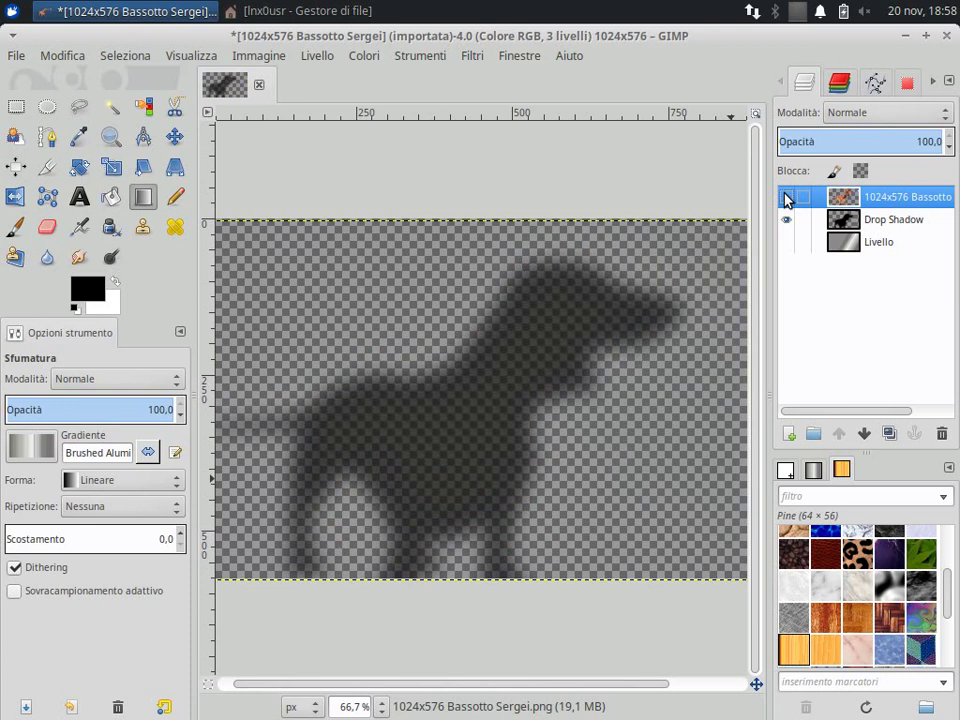
Open the Proietta ombra filter from Filtri > Luce e ombra and cancel it without applying.
click(477, 57)
mouse_move(600, 239)
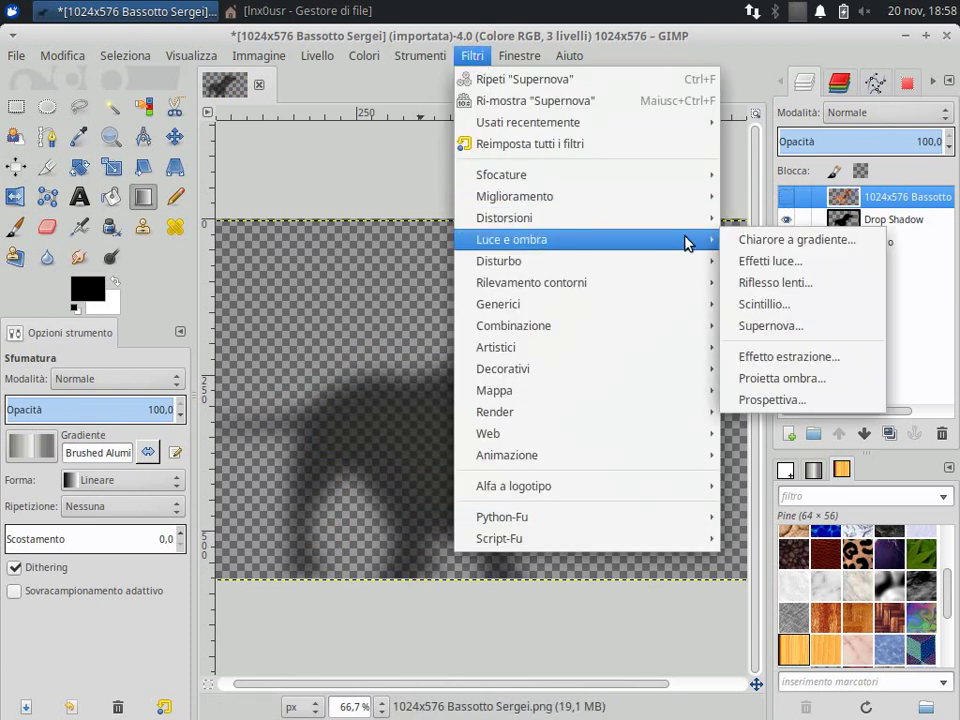
click(780, 378)
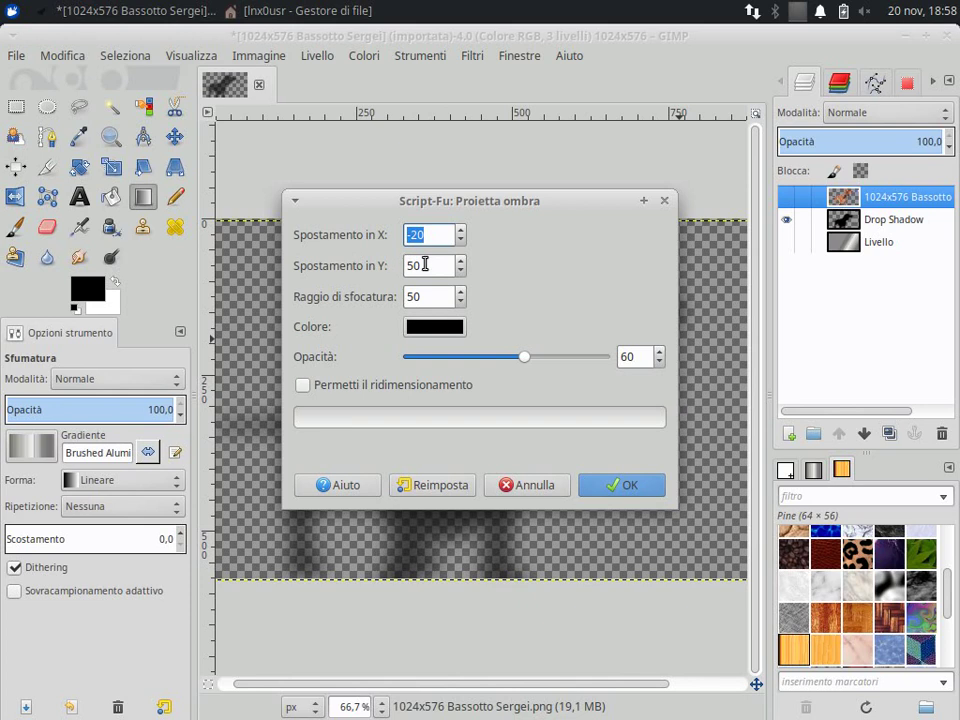
click(533, 490)
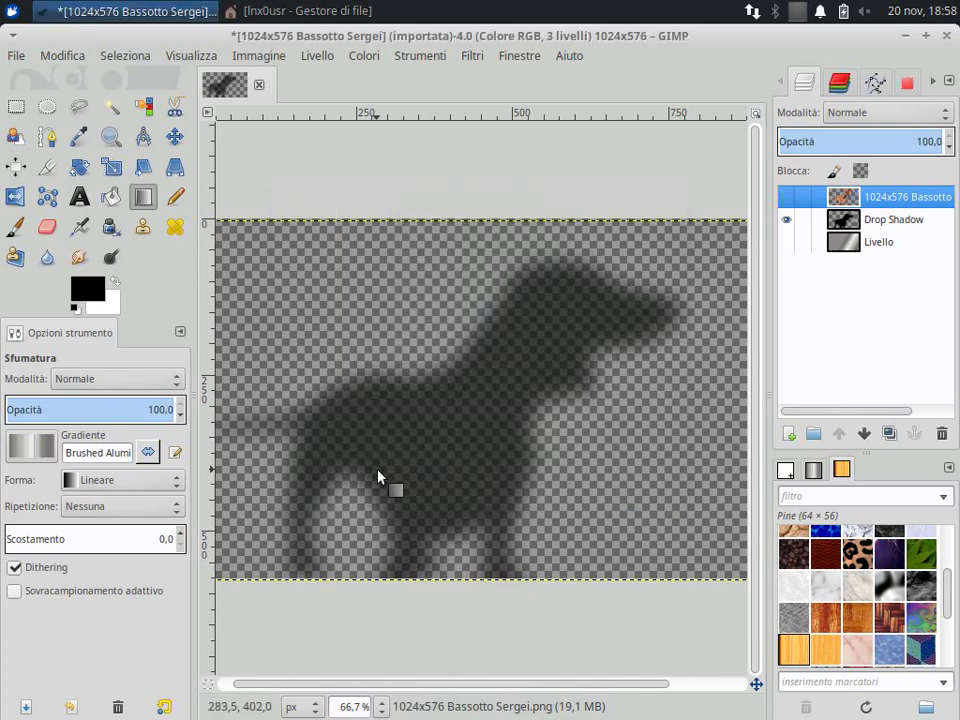
Make the background, Drop Shadow and dachshund layers all visible again.
click(787, 220)
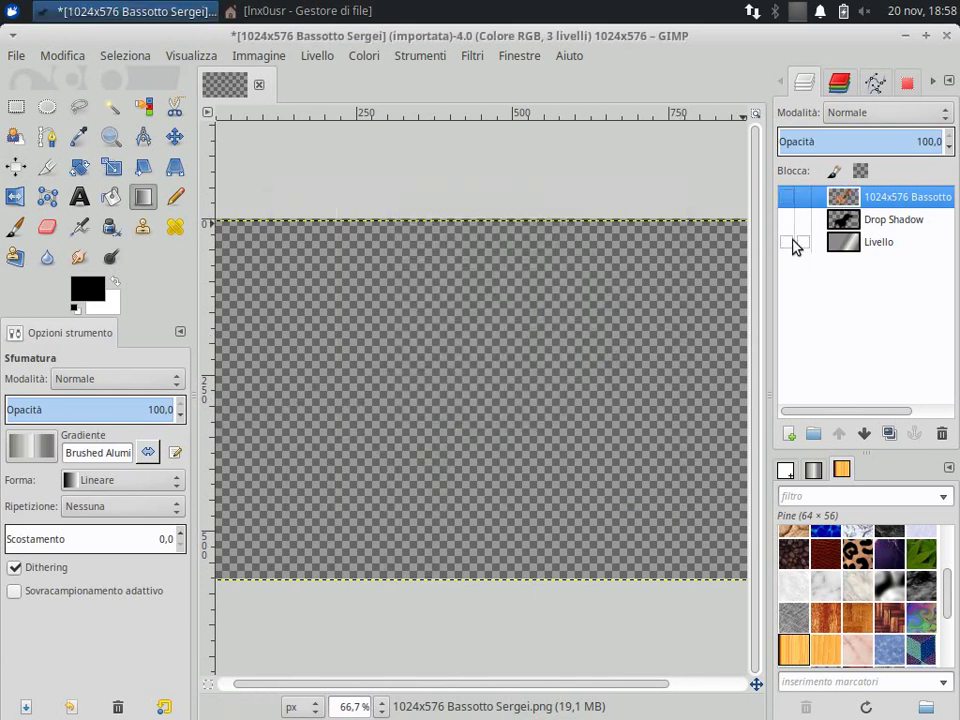
click(787, 242)
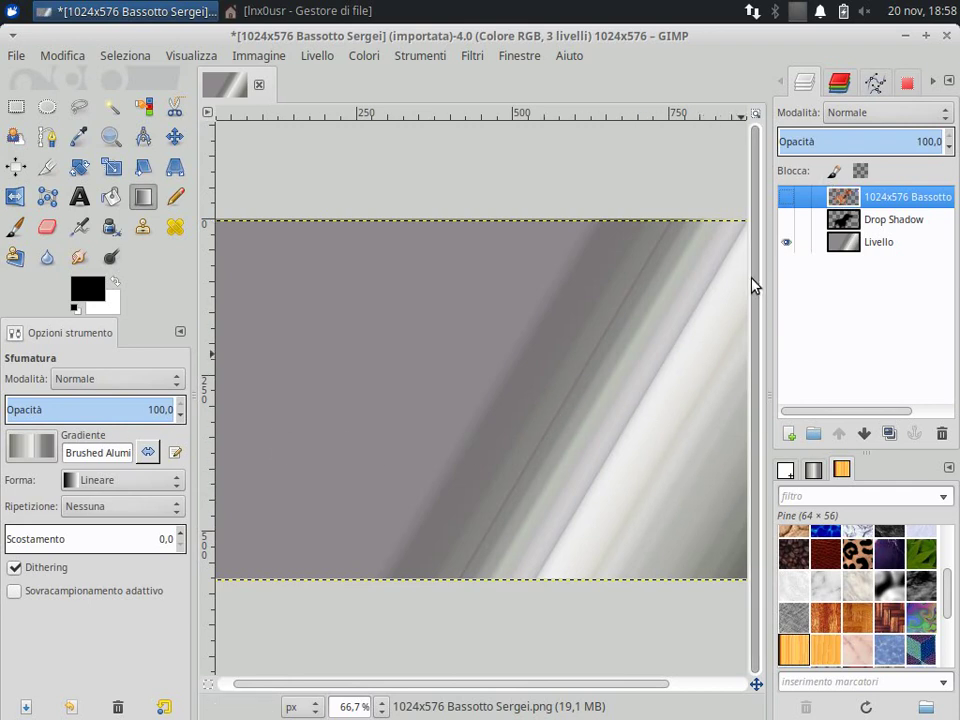
click(787, 219)
click(787, 197)
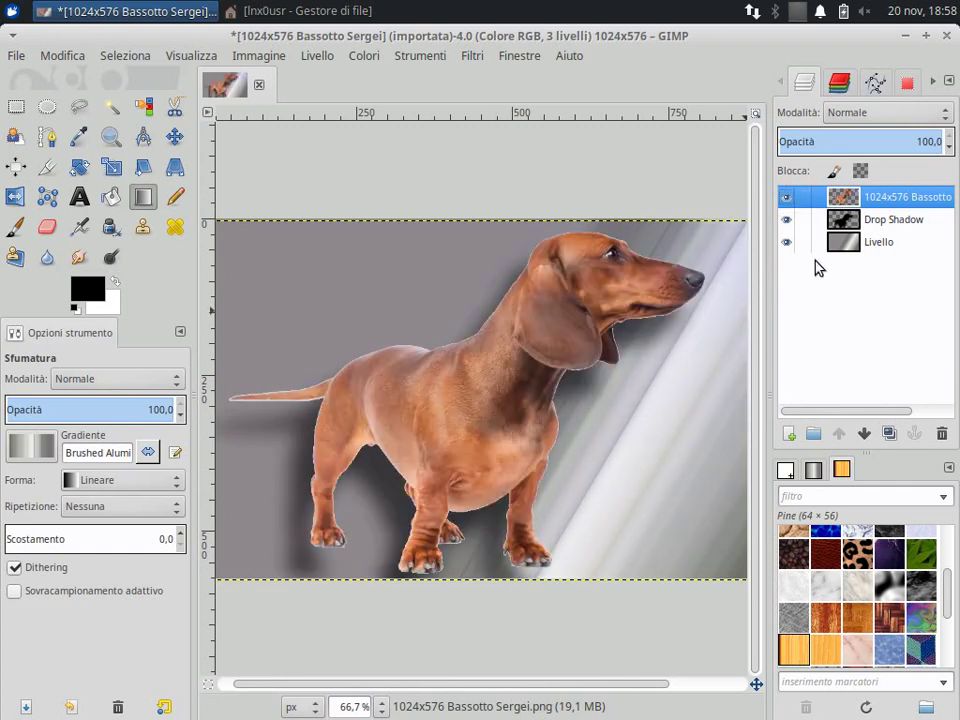
Flatten the image into a single layer with Appiattisci immagine.
right_click(846, 199)
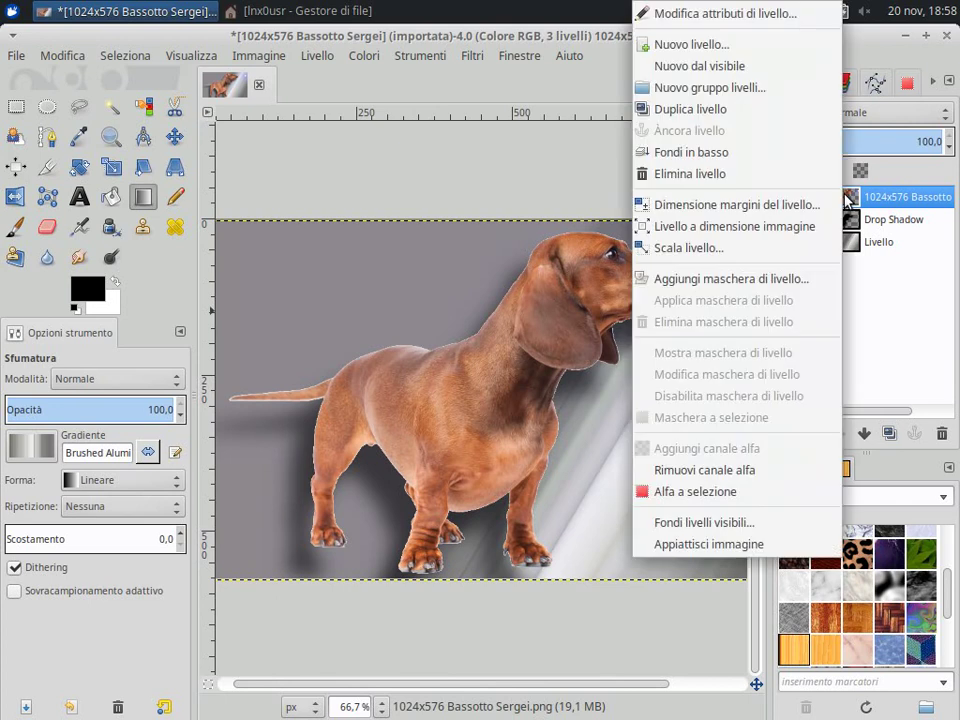
click(742, 543)
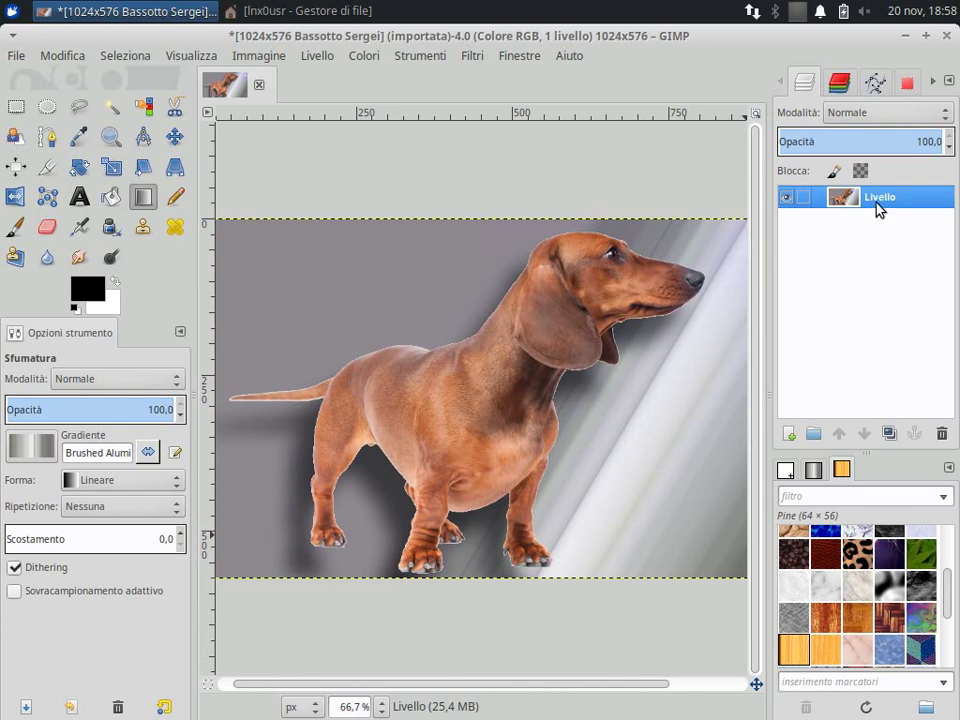
click(17, 58)
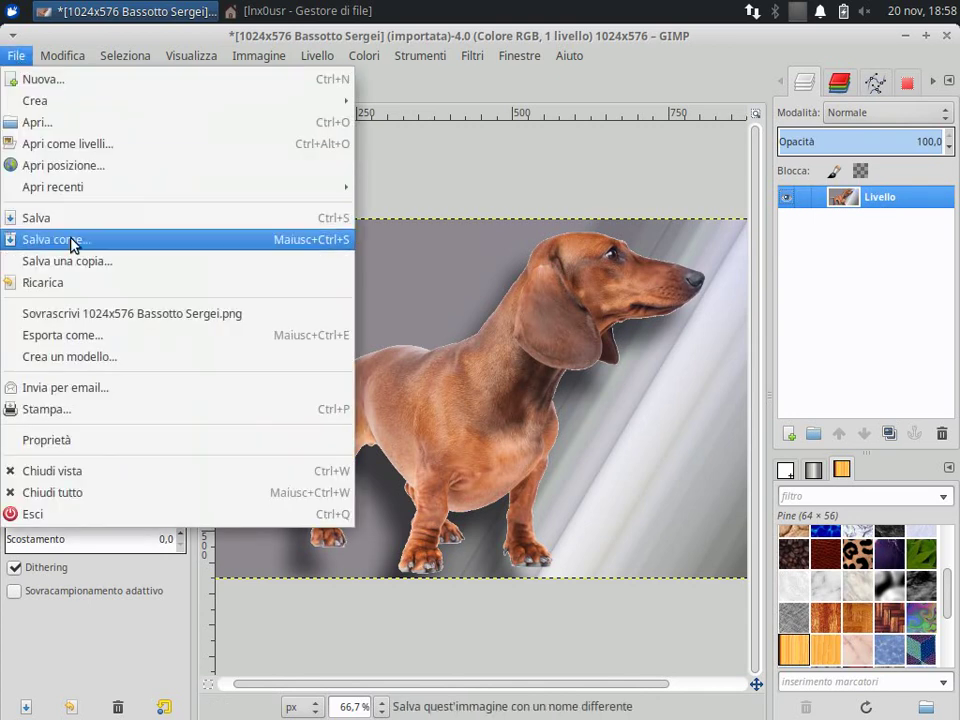
Export the image as 'Bassotto Sergei - Supernova & Ombra.png'.
click(70, 335)
drag(630, 212, 550, 70)
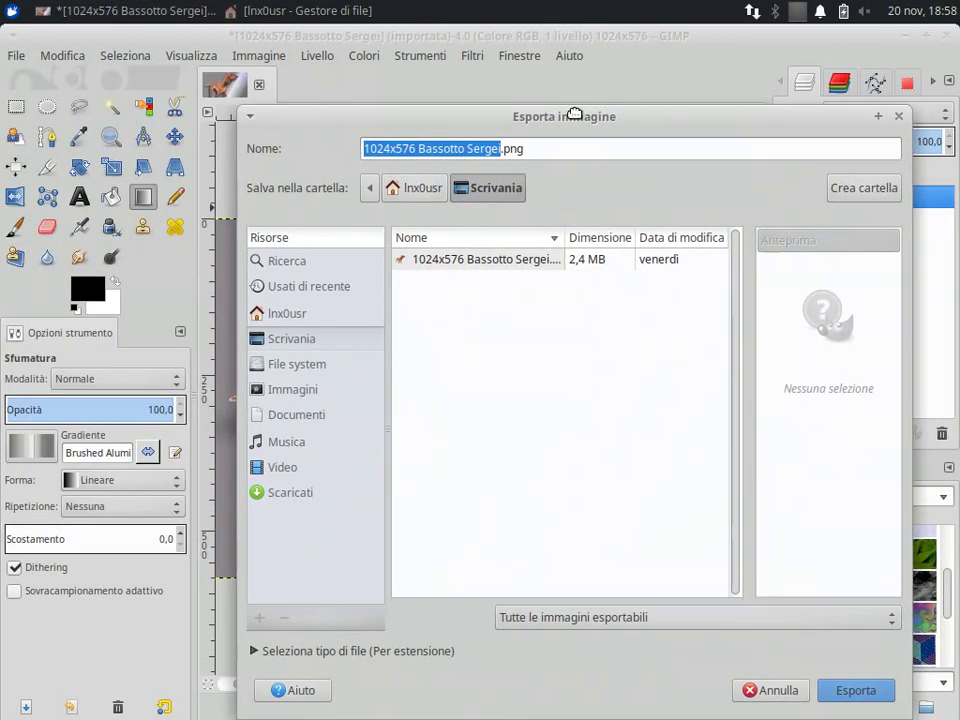
click(473, 101)
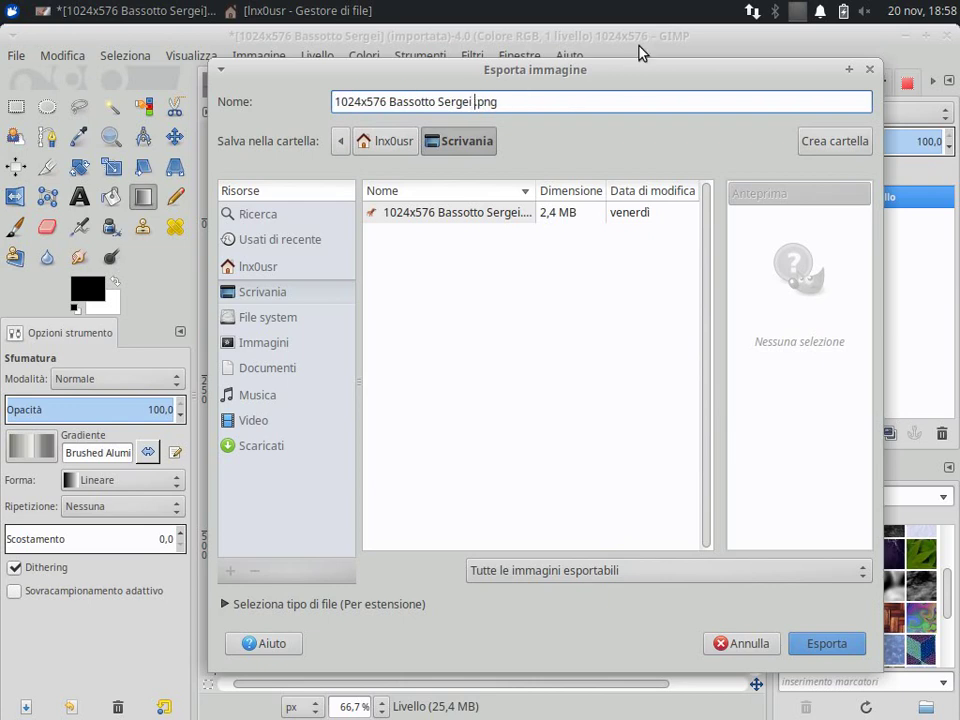
text(- Supe)
text(rnova & )
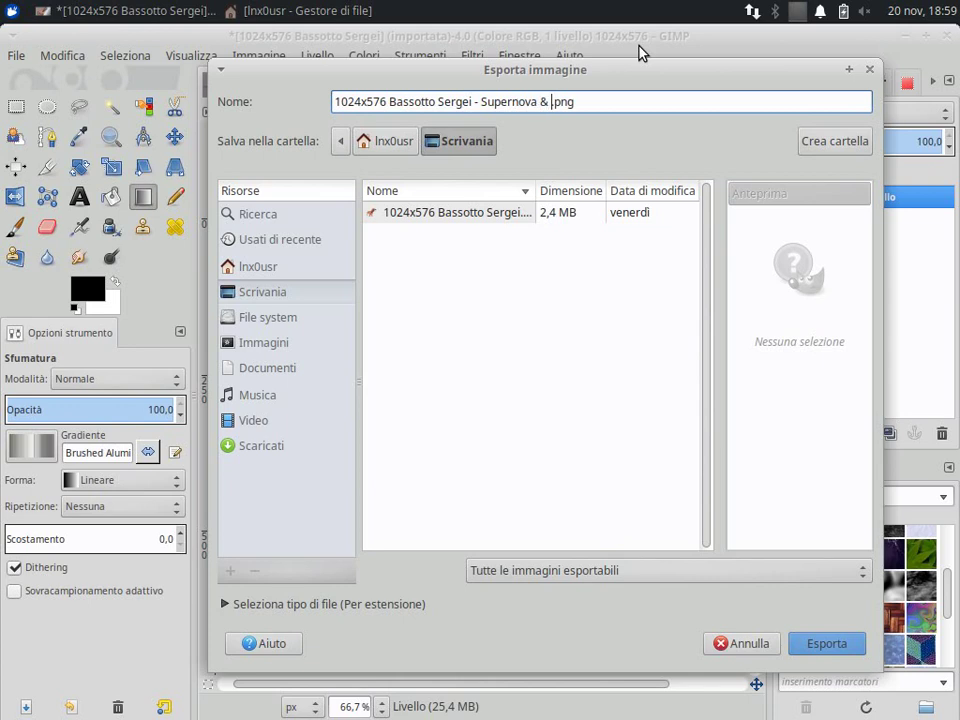
text(Ombra)
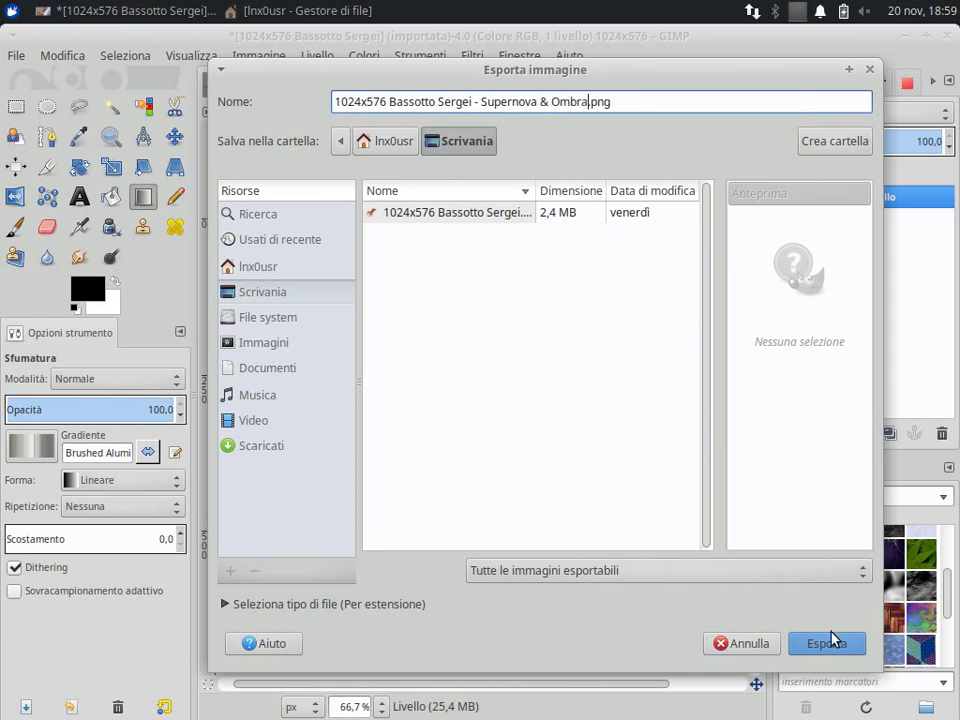
click(828, 645)
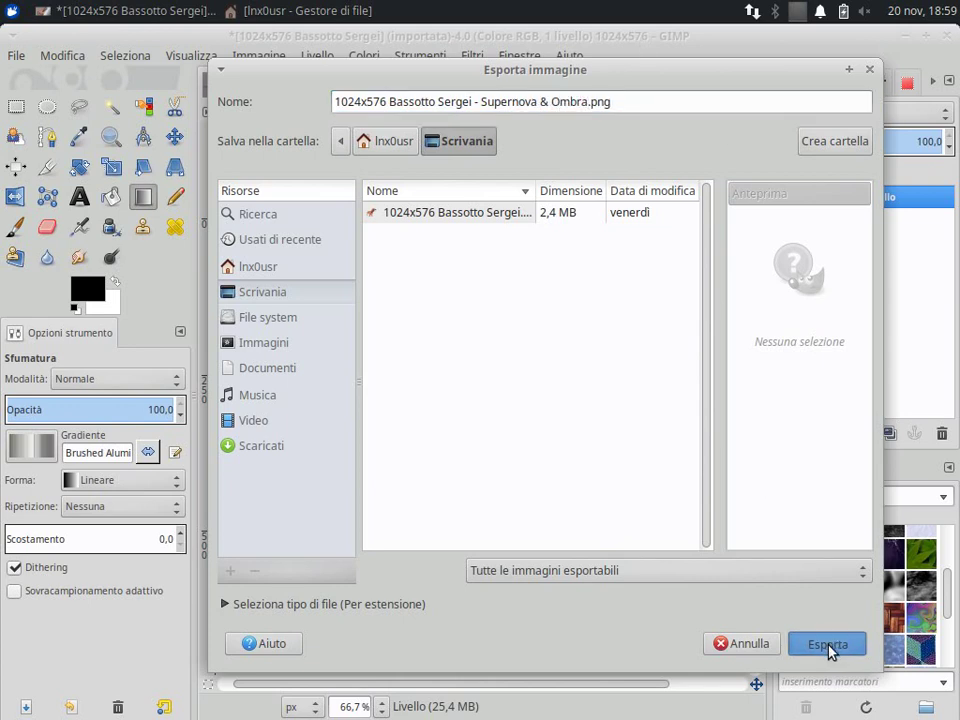
Export the PNG without resolution or creation date at compression 0, then minimize GIMP.
click(342, 317)
click(342, 342)
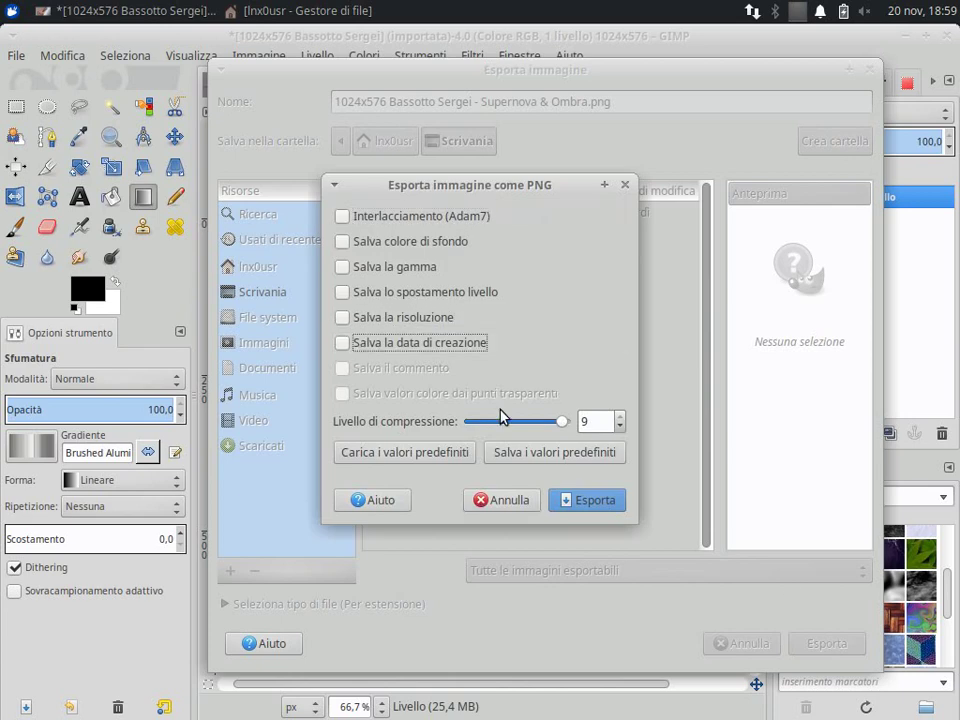
drag(563, 422, 472, 424)
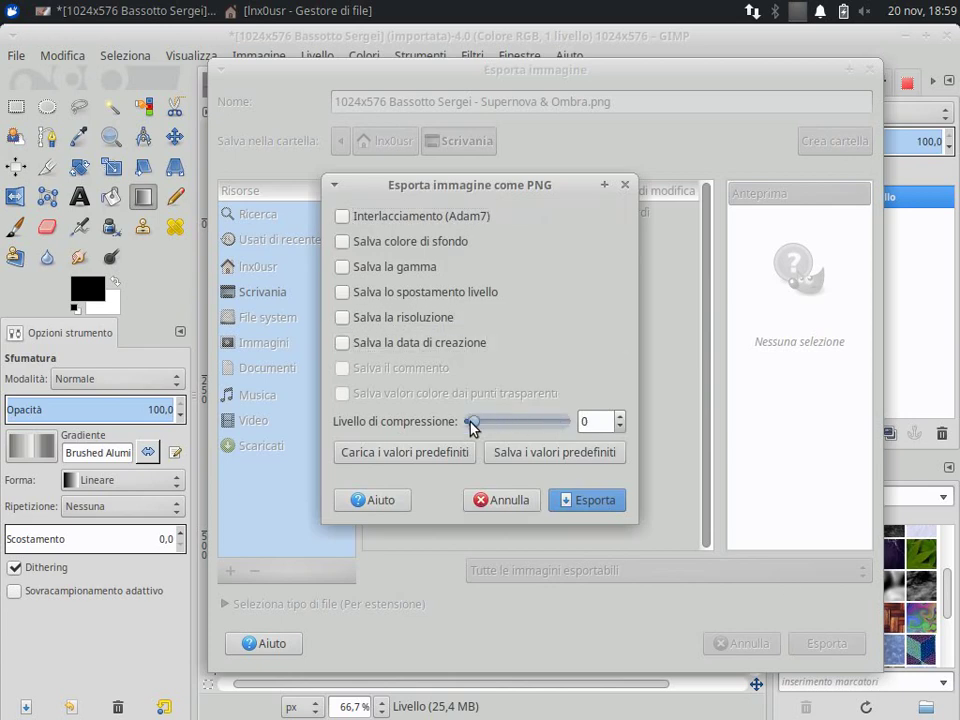
click(596, 503)
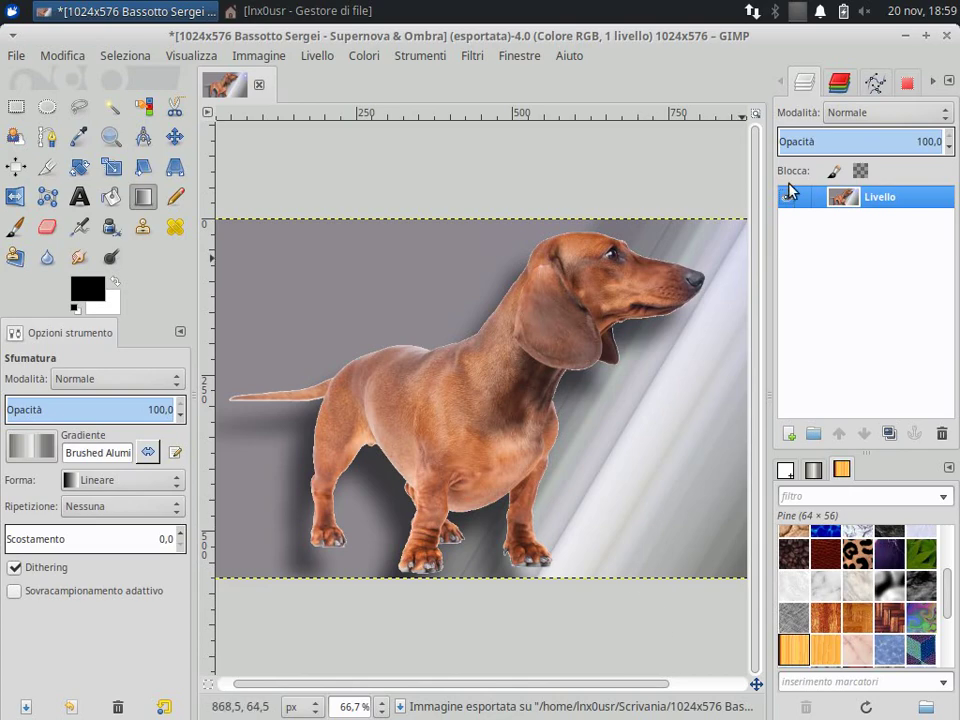
click(905, 37)
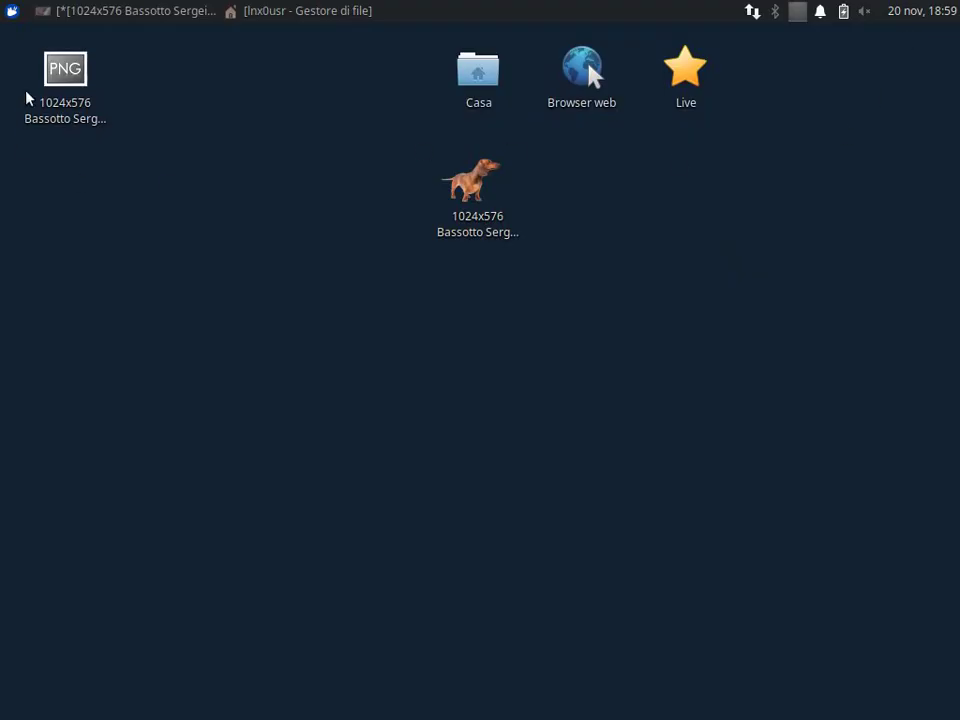
Place the exported PNG beside the dog icon and open the original dachshund PNG in Ristretto.
mouse_move(40, 100)
mouse_down()
mouse_move(560, 193)
mouse_move(562, 163)
mouse_up()
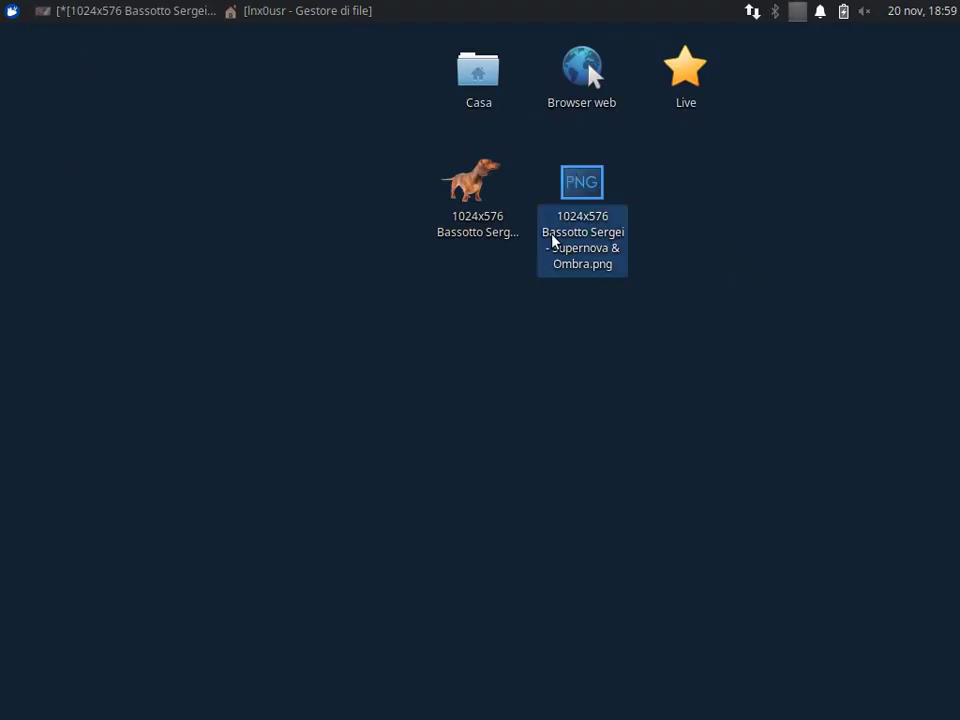
click(472, 203)
double_click(472, 203)
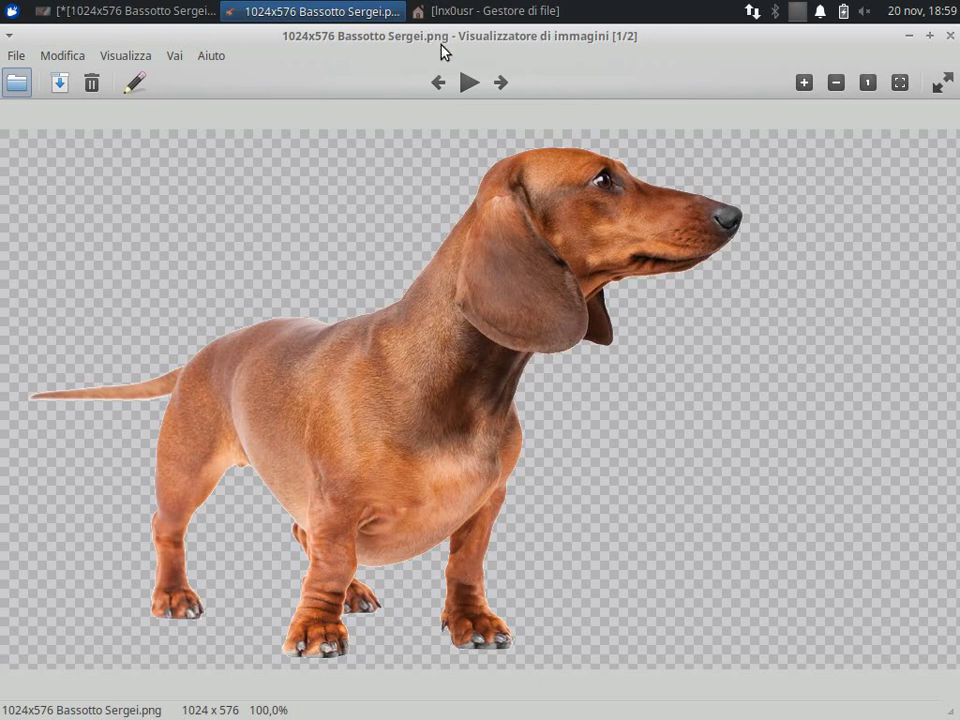
Flip between the transparent original and the Supernova & Ombra image, ending on the composite.
click(501, 84)
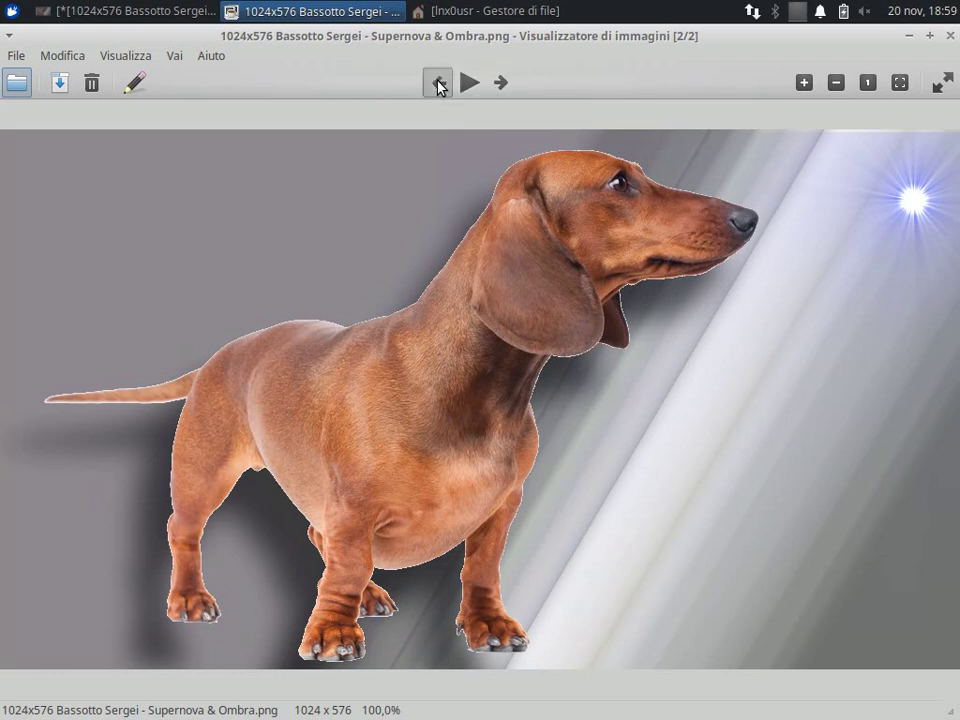
click(437, 84)
click(501, 84)
click(437, 83)
click(502, 84)
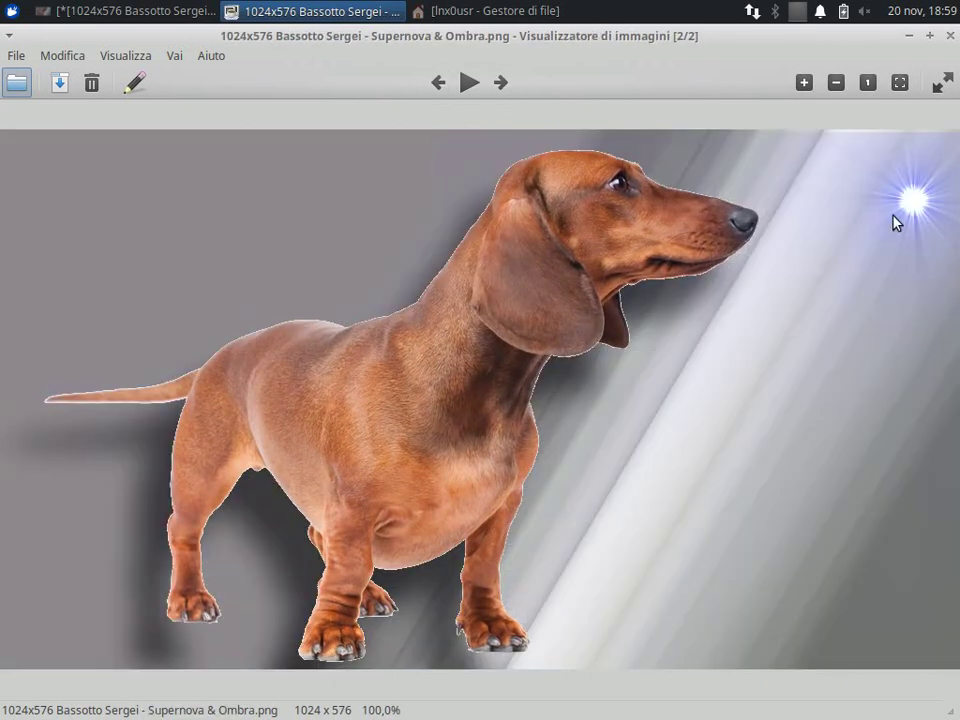